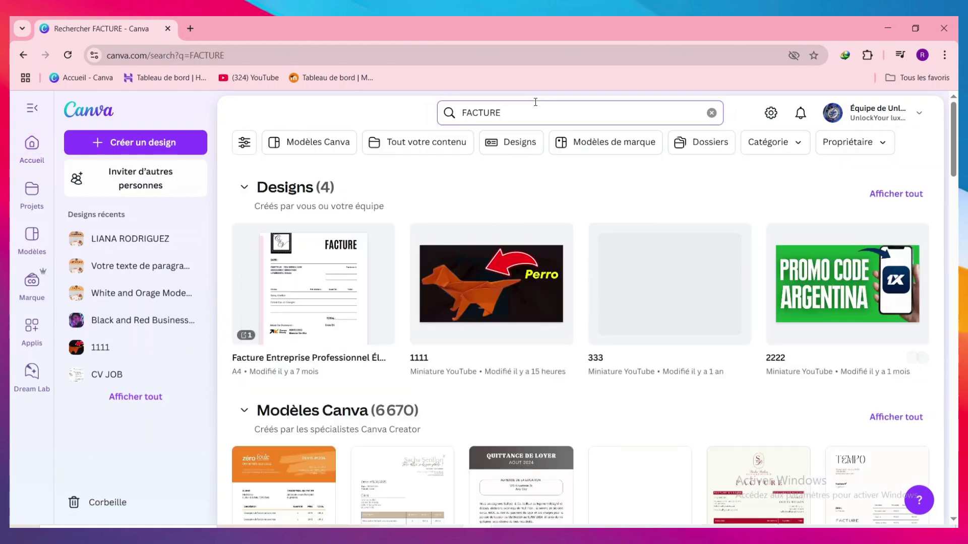
# - Browse the Canva invoice templates found for FACTURE and compare their layouts
pyautogui.scroll(-5, 426, 261)
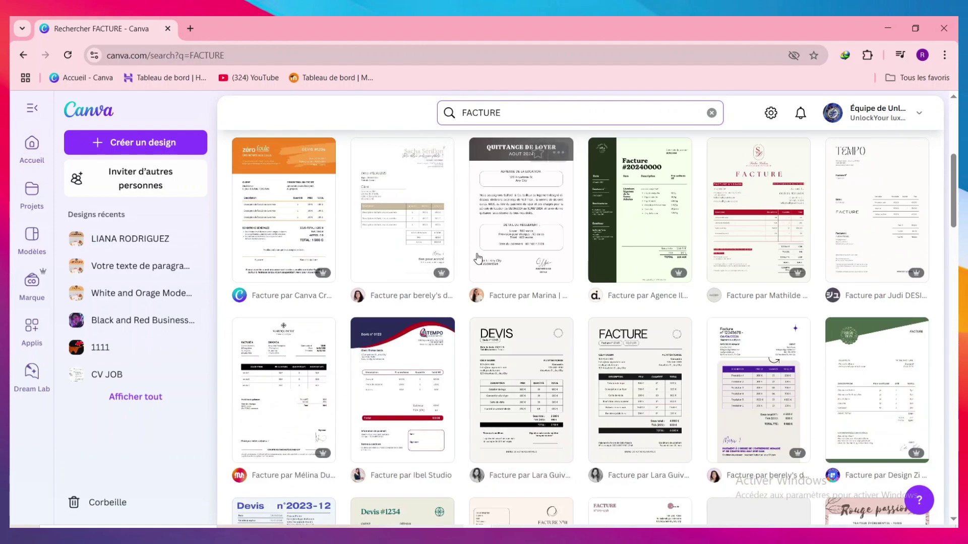
pyautogui.scroll(-3, 511, 302)
pyautogui.scroll(-2, 676, 313)
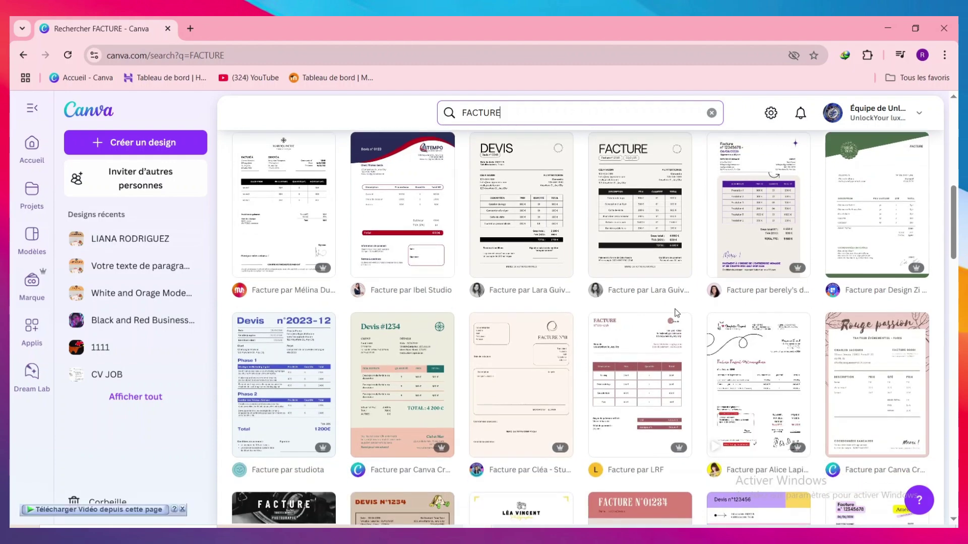
pyautogui.scroll(-5, 686, 307)
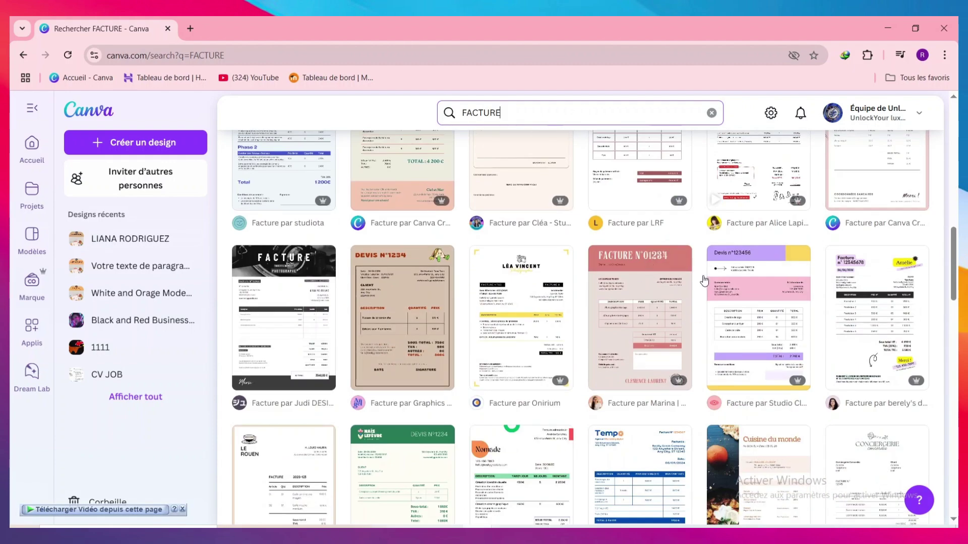
pyautogui.scroll(-3, 596, 352)
pyautogui.scroll(-2, 662, 315)
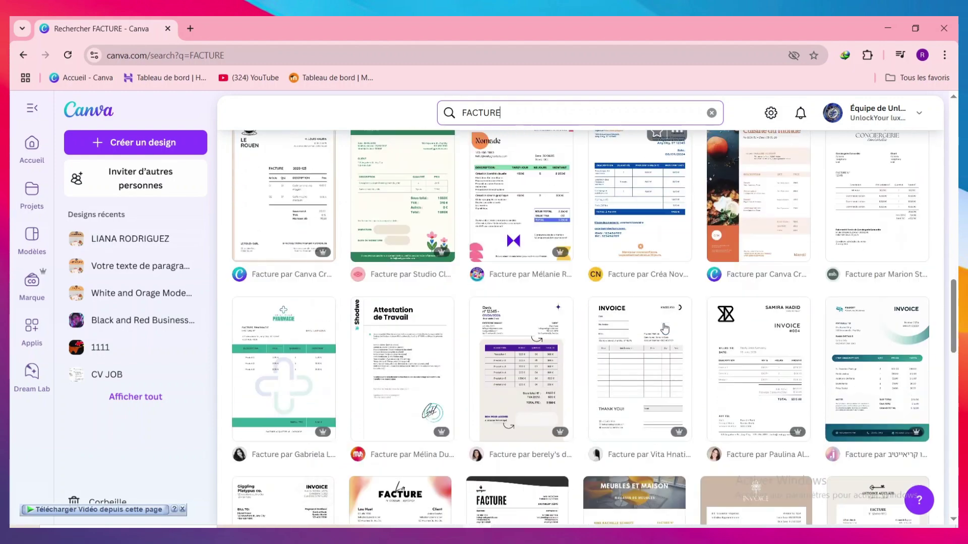
pyautogui.scroll(-2, 797, 350)
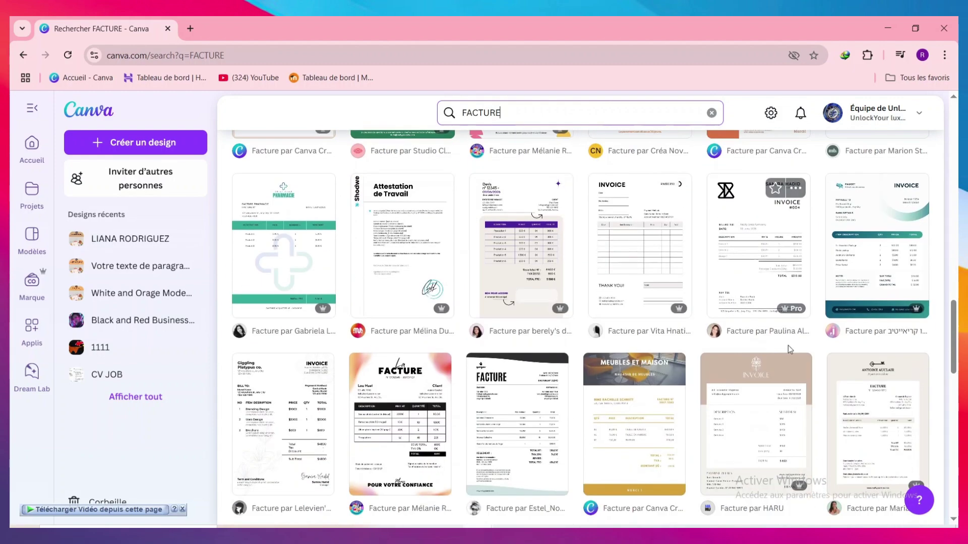
pyautogui.scroll(-4, 731, 361)
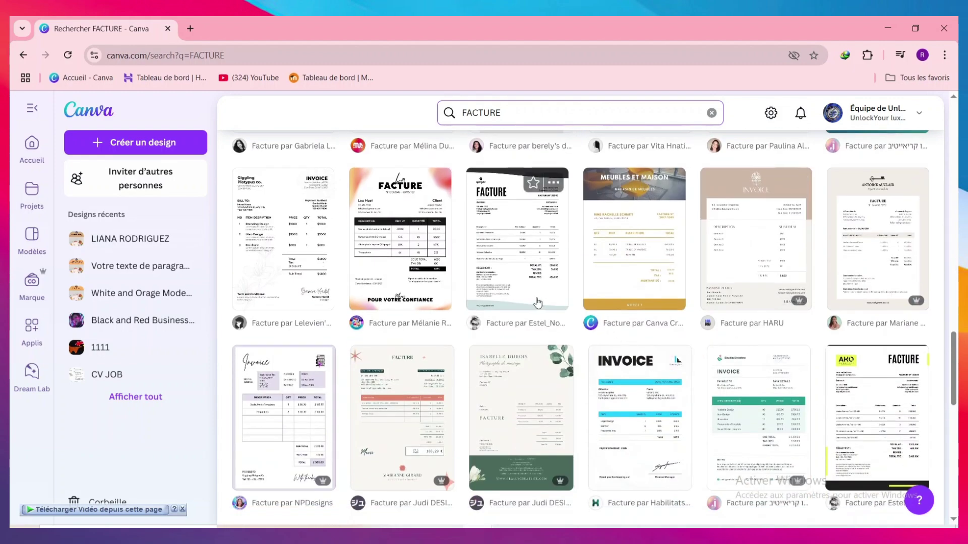
pyautogui.scroll(-4, 684, 346)
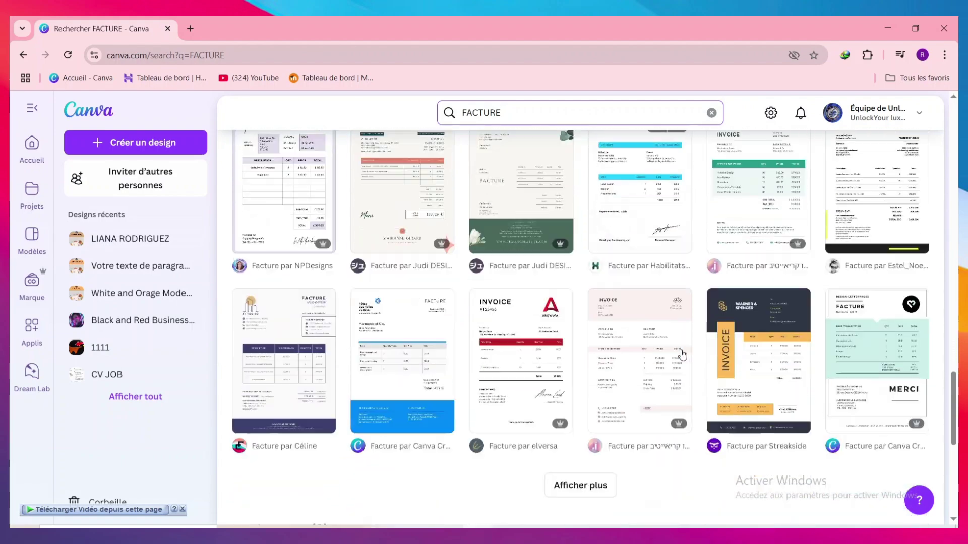
pyautogui.scroll(7, 745, 309)
pyautogui.scroll(-4, 744, 309)
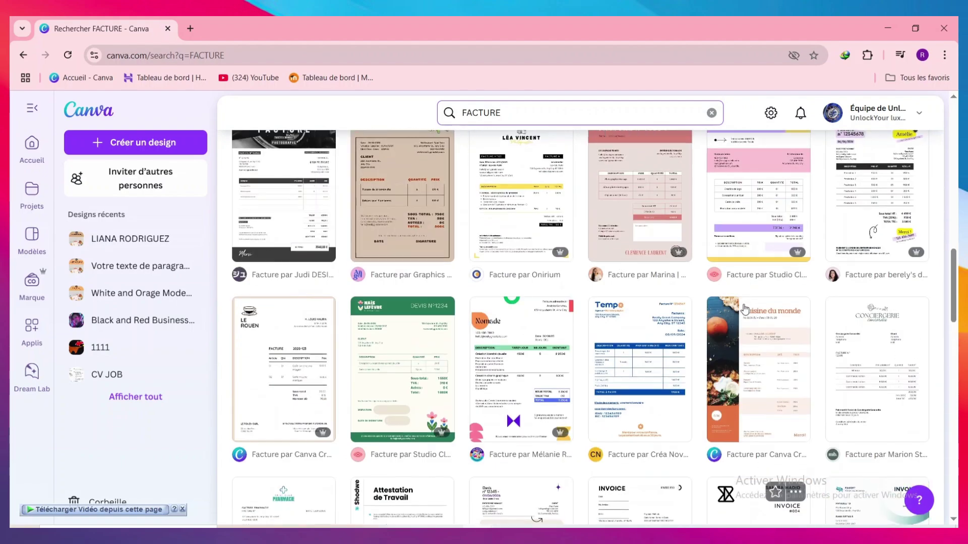
pyautogui.scroll(4, 756, 310)
pyautogui.scroll(-5, 771, 313)
pyautogui.scroll(-2, 777, 316)
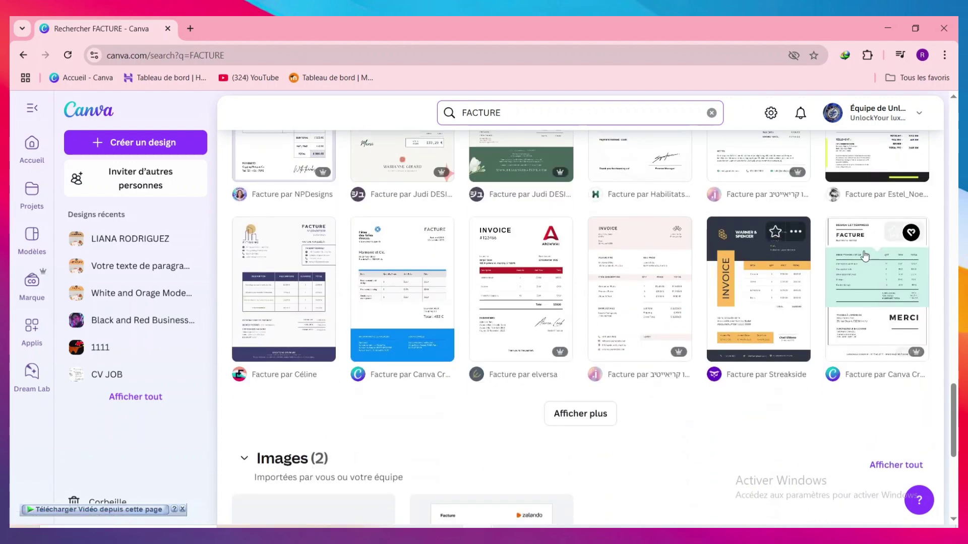
# - Preview the "Blanc et Bleu Facture En-tête" template, look through the similar templates, and open it for customization
pyautogui.click(874, 310)
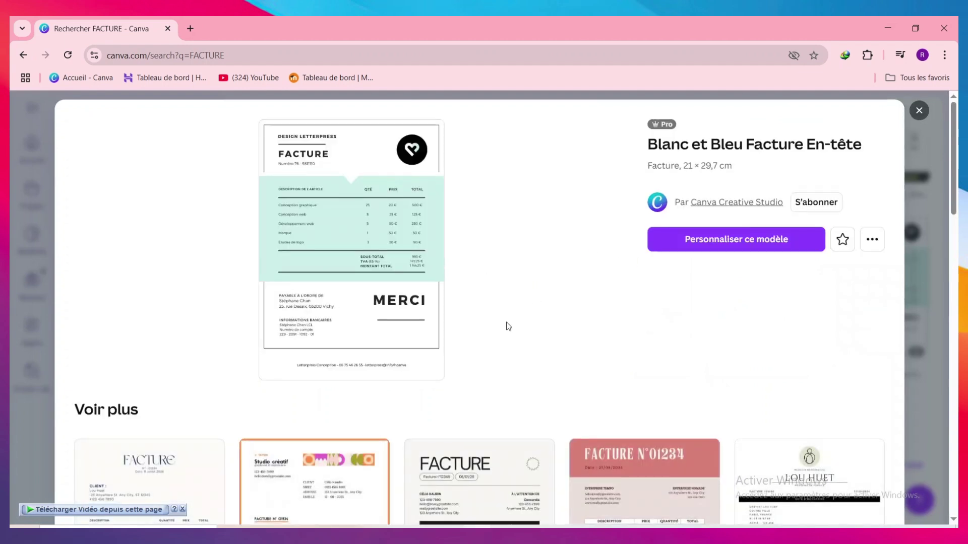
pyautogui.scroll(-6, 630, 251)
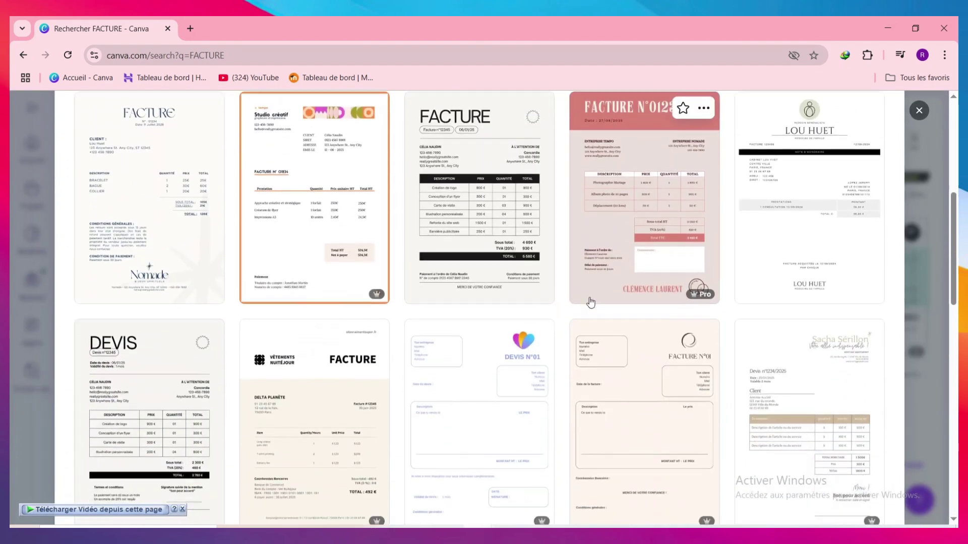
pyautogui.scroll(-4, 590, 300)
pyautogui.scroll(-3, 554, 306)
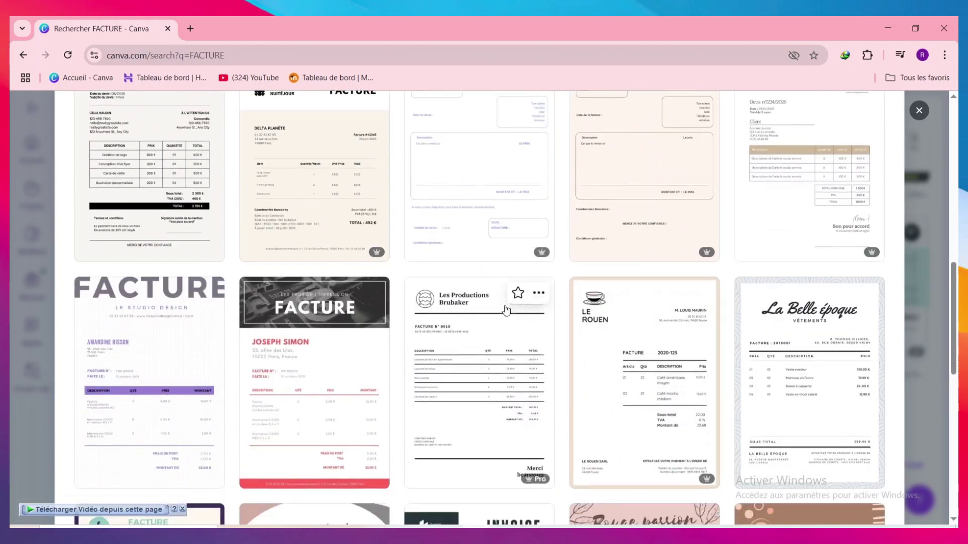
pyautogui.scroll(12, 569, 272)
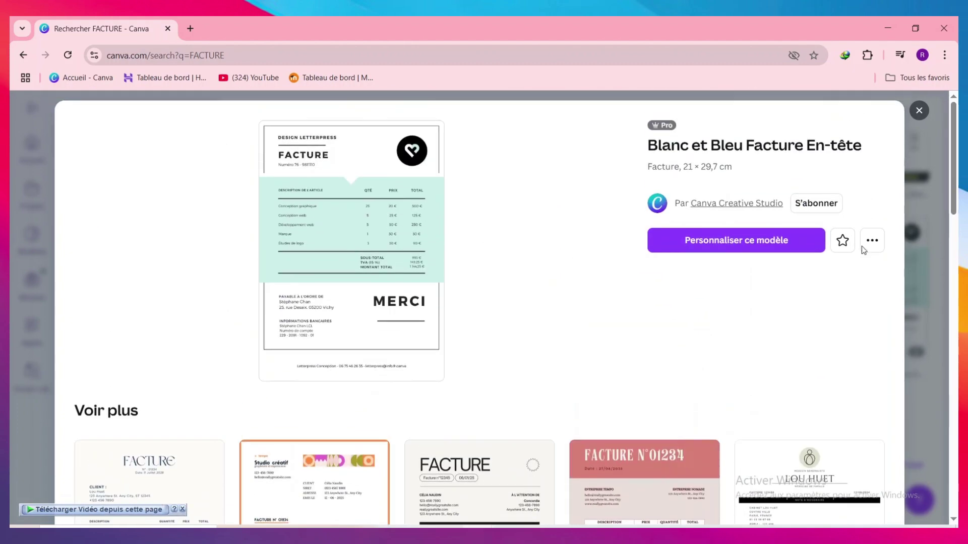
pyautogui.click(781, 236)
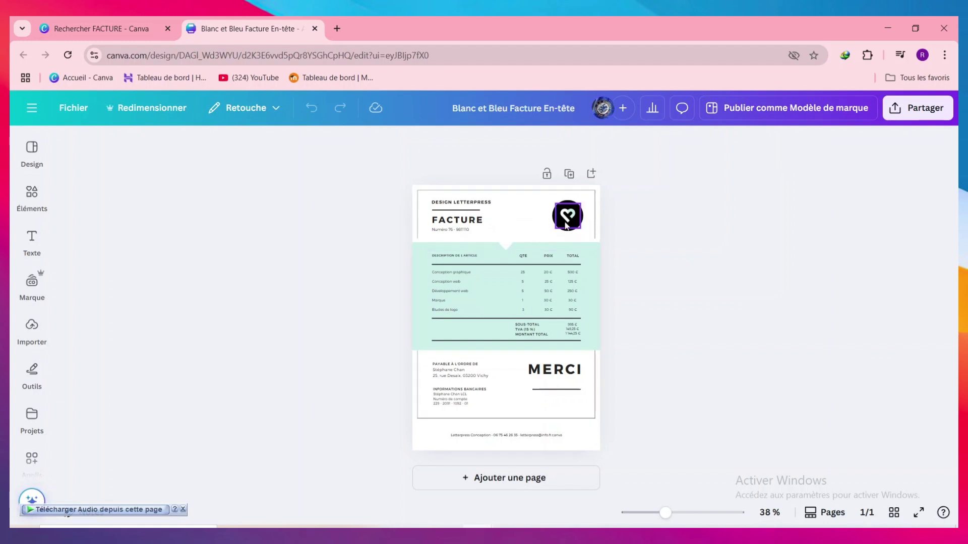
# - Delete the heart icon and the black circle behind it from the invoice header
pyautogui.click(581, 220)
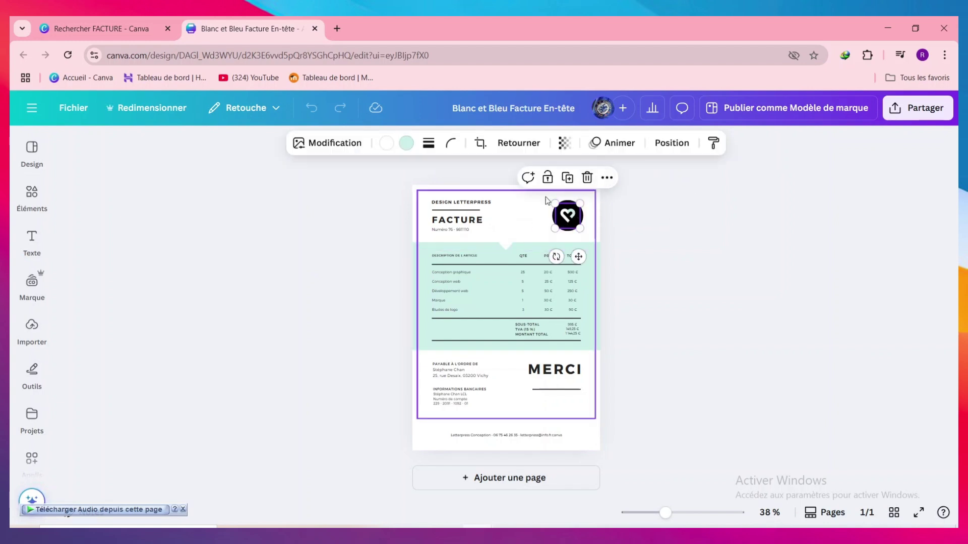
pyautogui.click(586, 177)
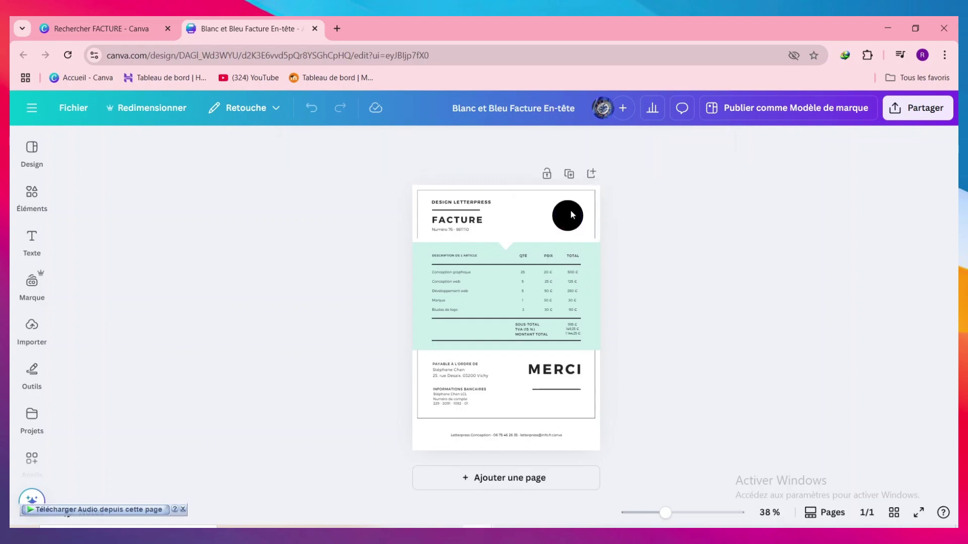
pyautogui.click(568, 215)
pyautogui.click(583, 177)
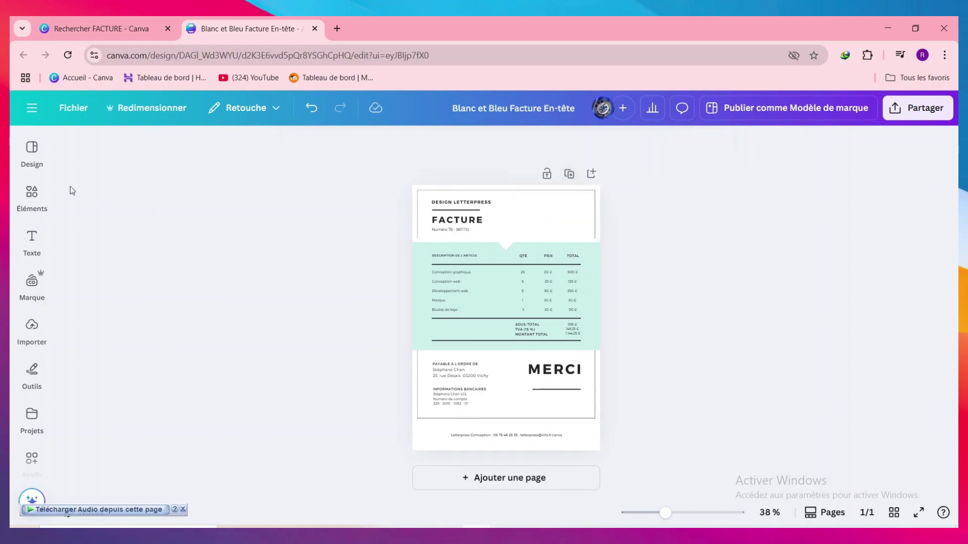
# - Upload the image "Blue White Bold Playful Kids Clothing Logo (5)" from the Téléchargements folder
pyautogui.click(31, 195)
pyautogui.click(30, 327)
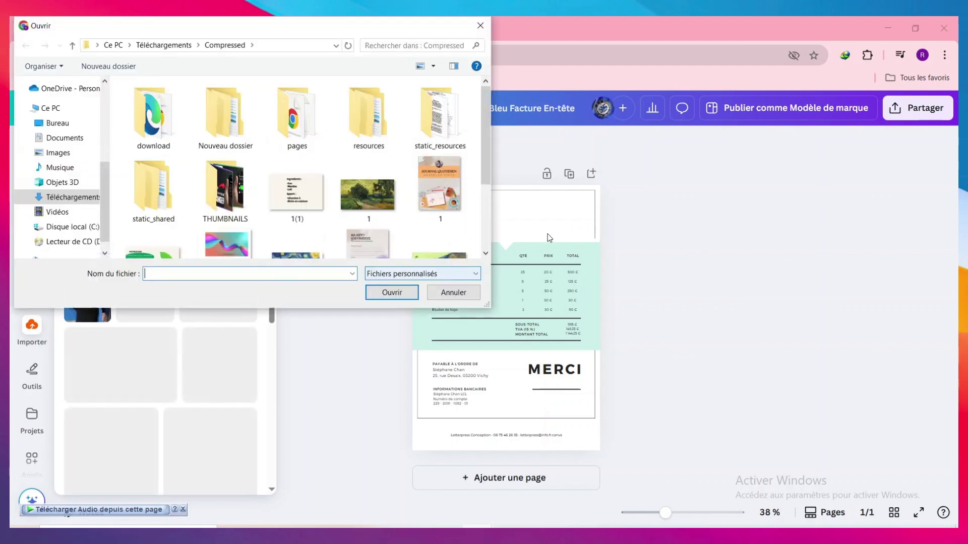
pyautogui.scroll(-3, 312, 196)
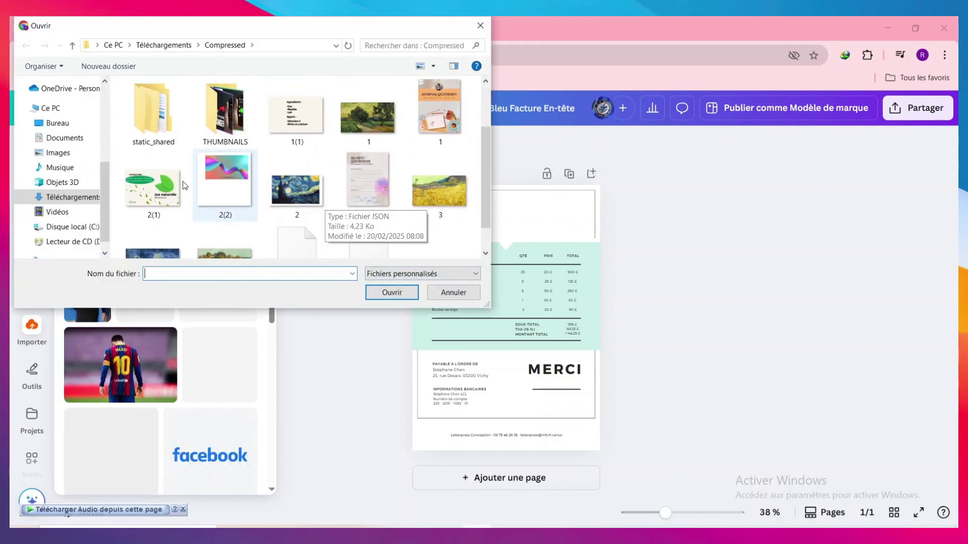
pyautogui.click(71, 197)
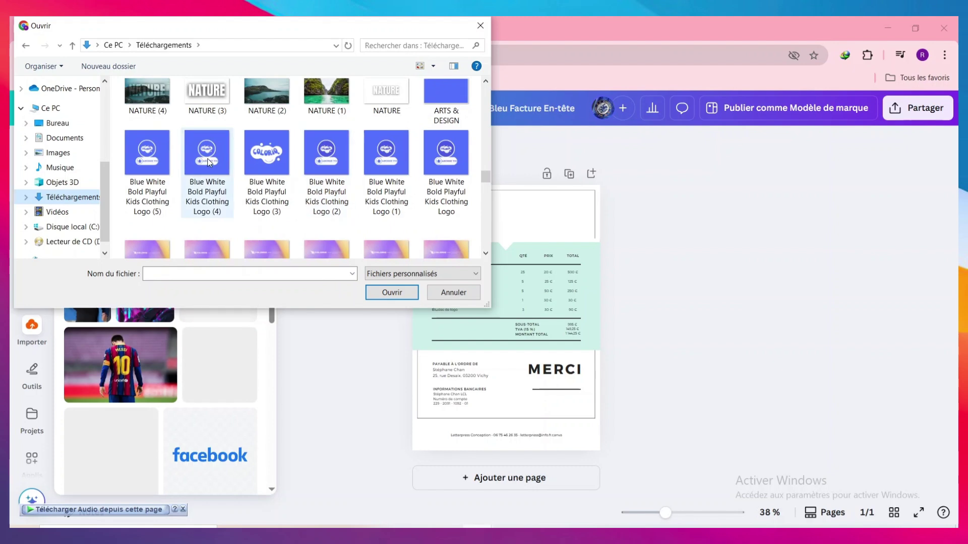
pyautogui.doubleClick(147, 151)
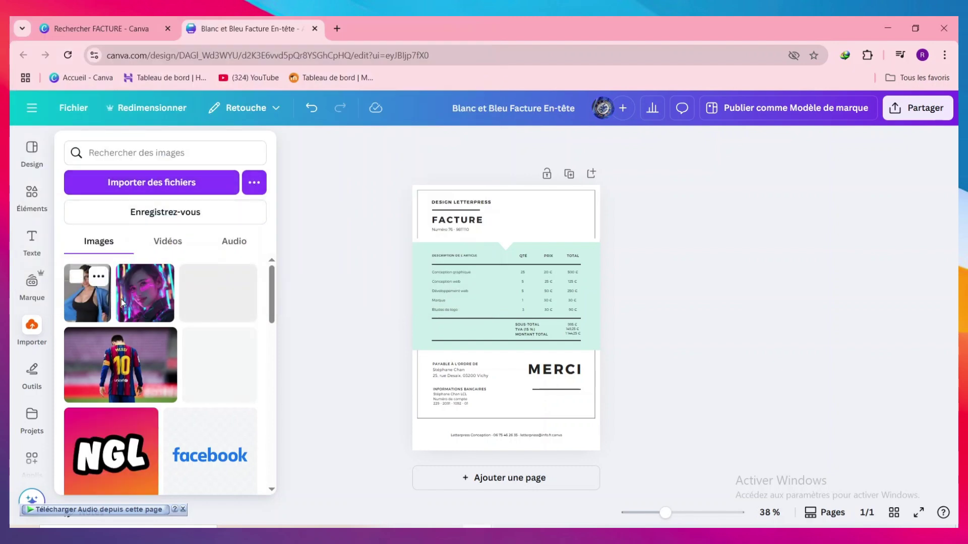
pyautogui.moveTo(36, 327)
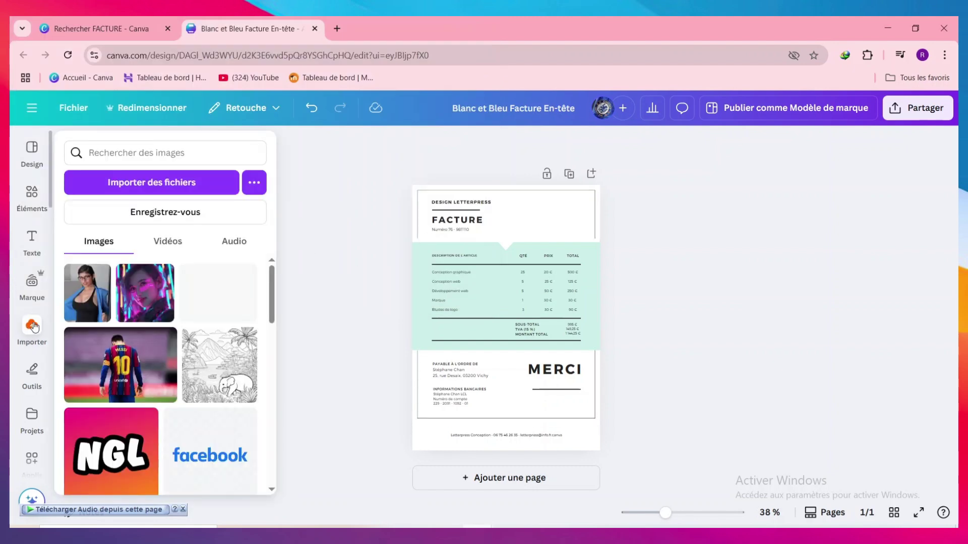
# - Add the uploaded blue logo to the invoice, shrink it, and place it in the upper-right corner of the header
pyautogui.click(221, 295)
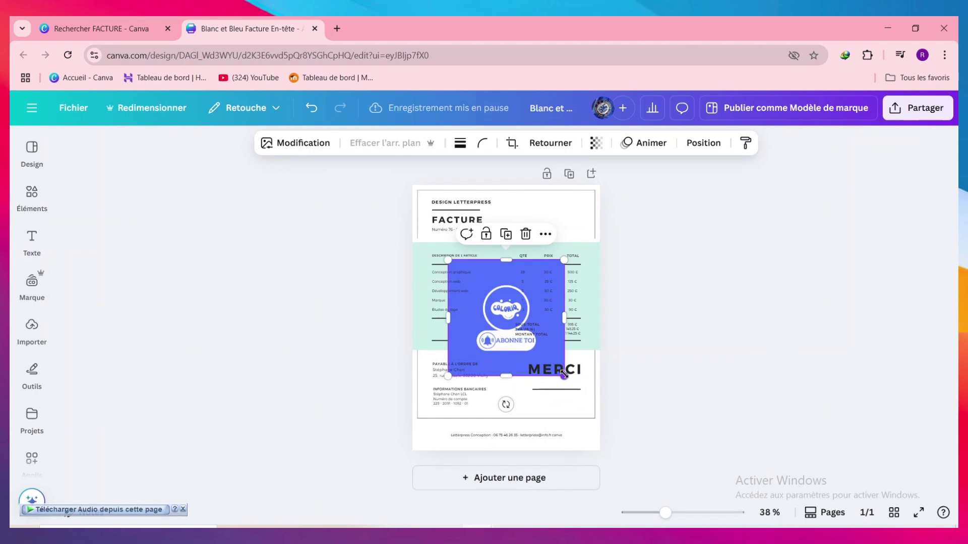
pyautogui.moveTo(564, 374); pyautogui.dragTo(554, 309)
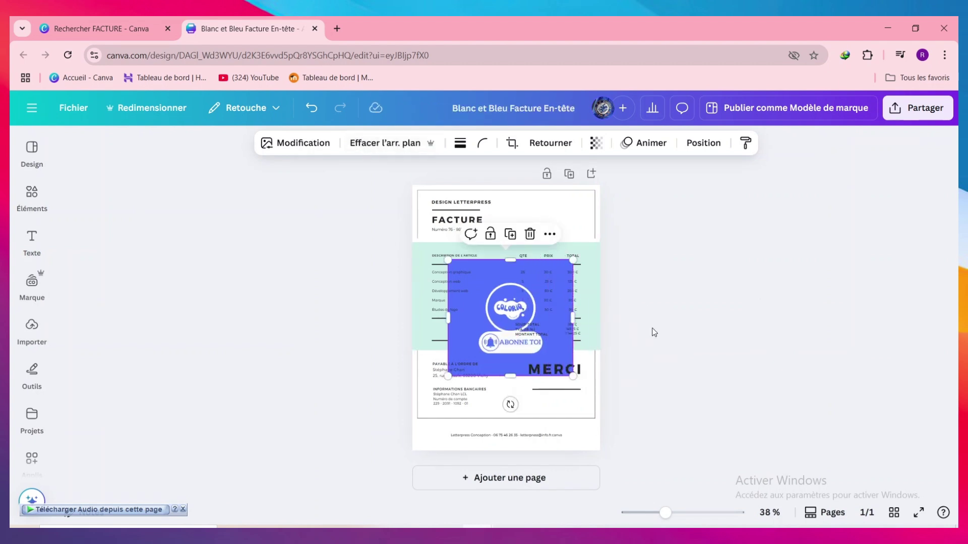
pyautogui.moveTo(573, 376); pyautogui.dragTo(499, 312)
pyautogui.moveTo(466, 285); pyautogui.dragTo(586, 216)
pyautogui.click(671, 268)
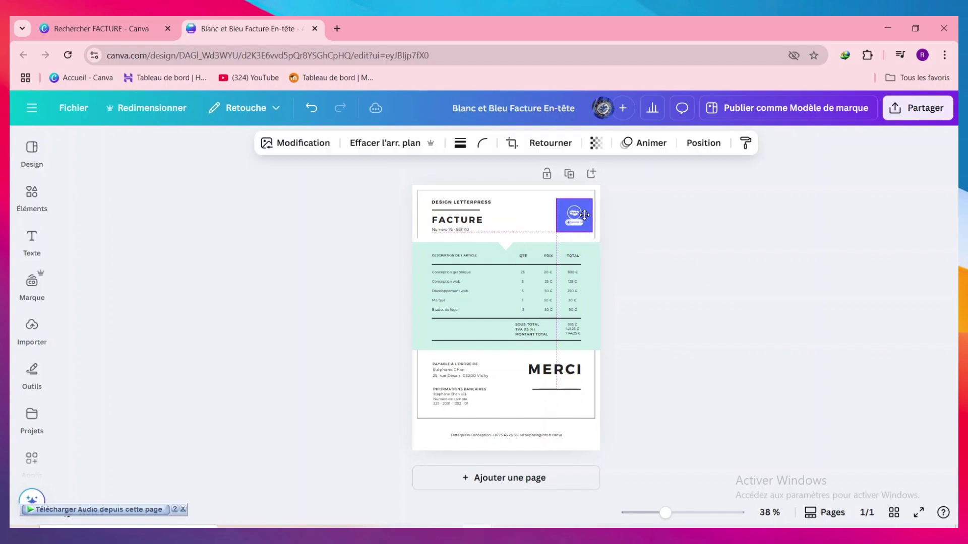
pyautogui.click(722, 276)
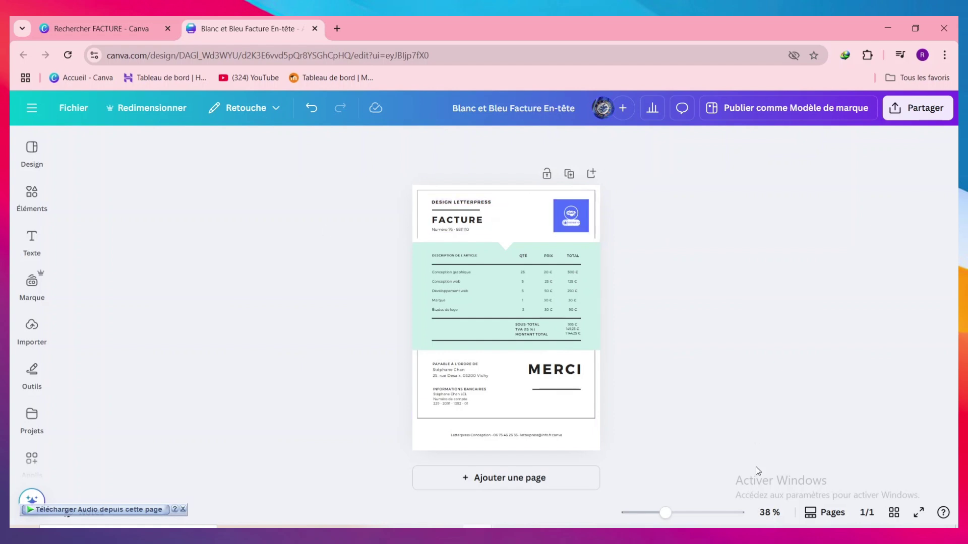
# - Replace the DESIGN LETTERPRESS heading above FACTURE with COLORIQ
pyautogui.moveTo(669, 515); pyautogui.dragTo(680, 514)
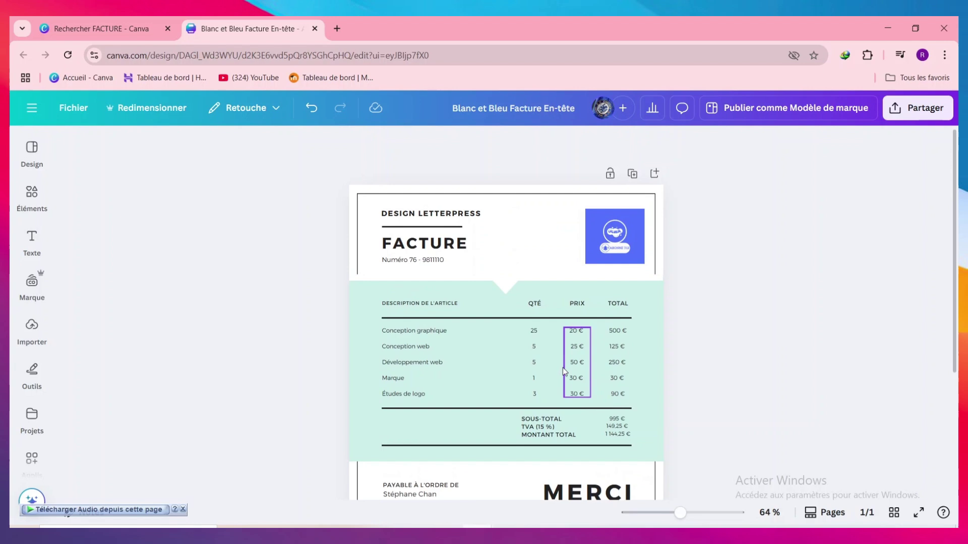
pyautogui.doubleClick(440, 213)
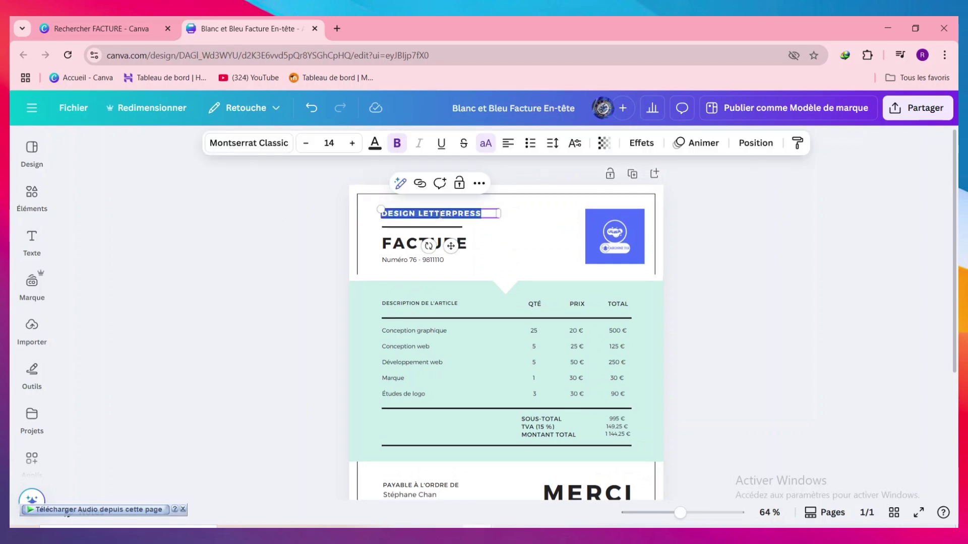
pyautogui.write('co')
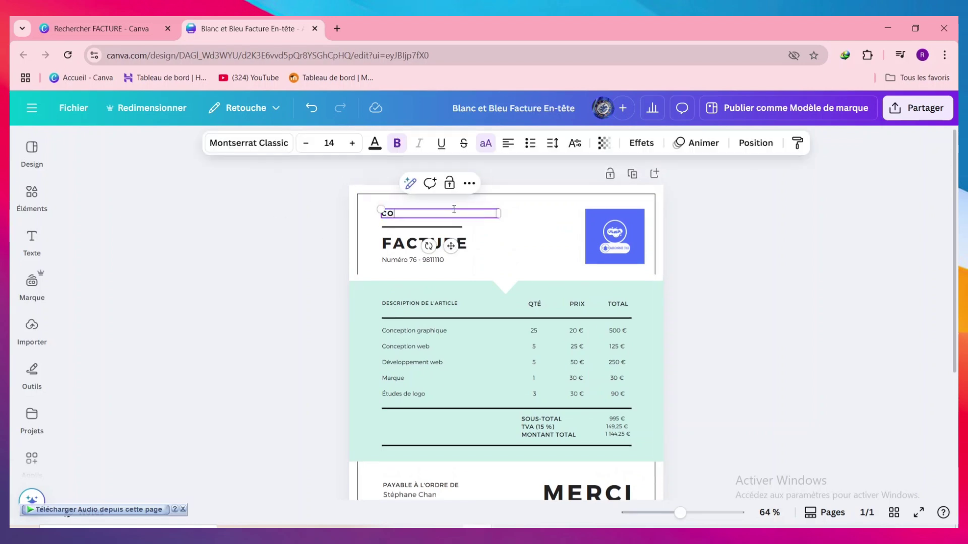
pyautogui.write('loriq')
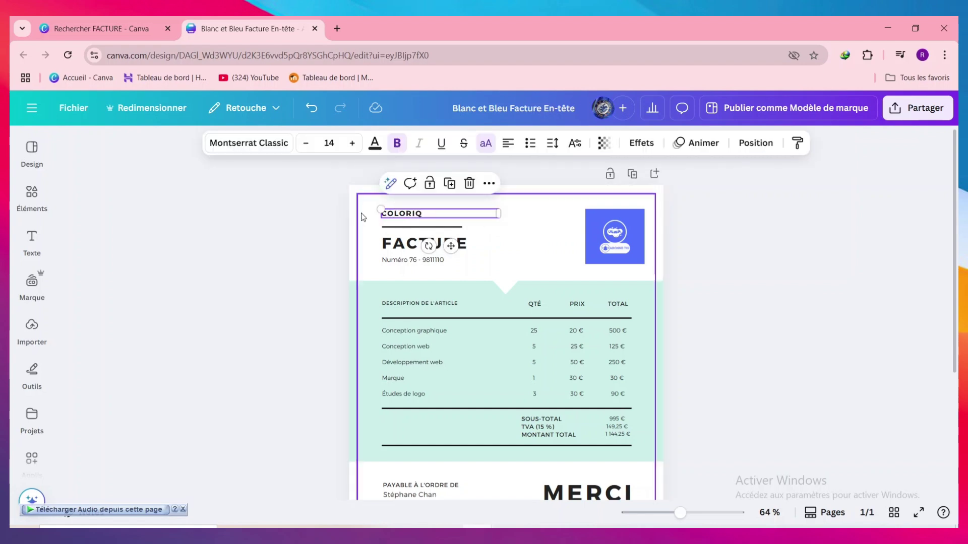
# - Increase the COLORIQ heading's font size to 19
pyautogui.click(352, 144)
pyautogui.click(352, 143)
pyautogui.click(352, 144)
pyautogui.click(352, 143)
pyautogui.click(352, 144)
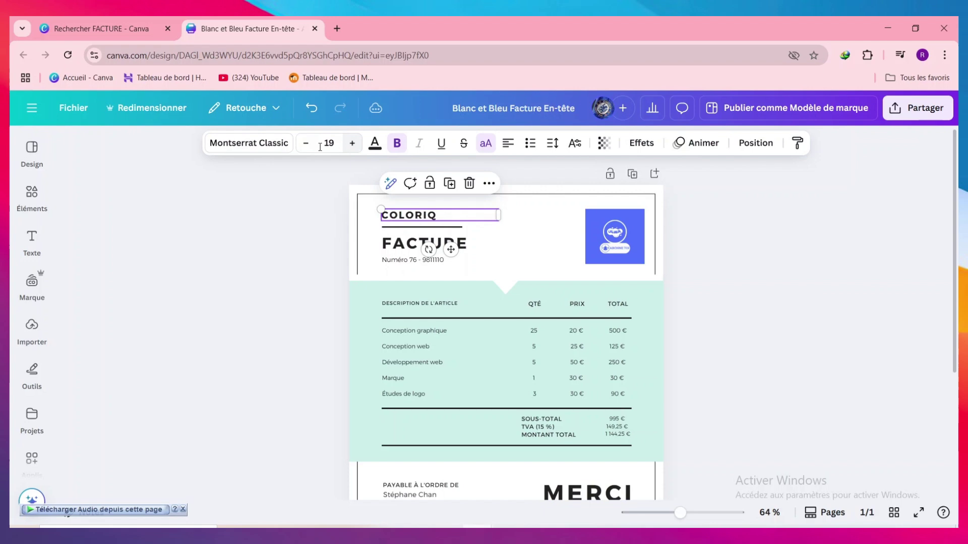
# - Change the COLORIQ heading's font to Roca One and raise its size to 22
pyautogui.click(246, 144)
pyautogui.scroll(-3, 174, 353)
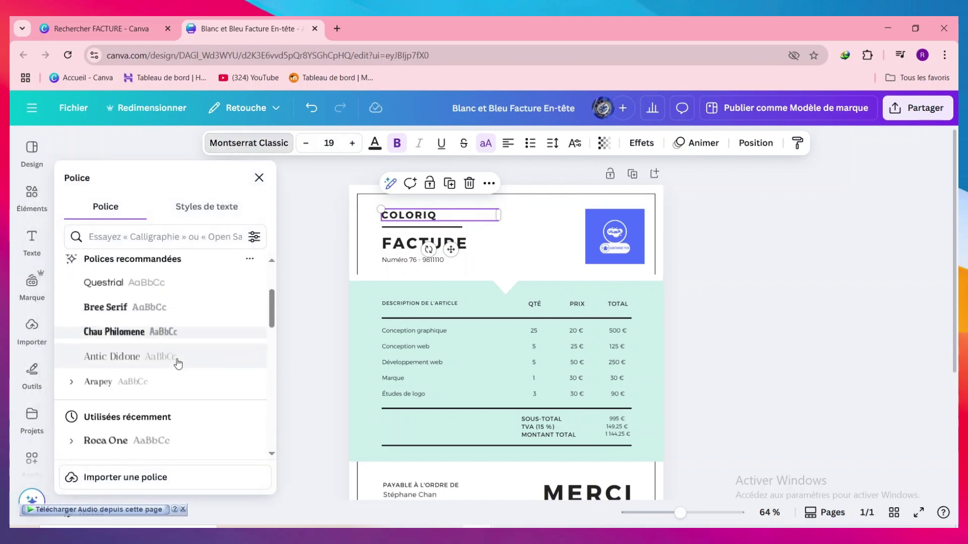
pyautogui.scroll(-3, 166, 333)
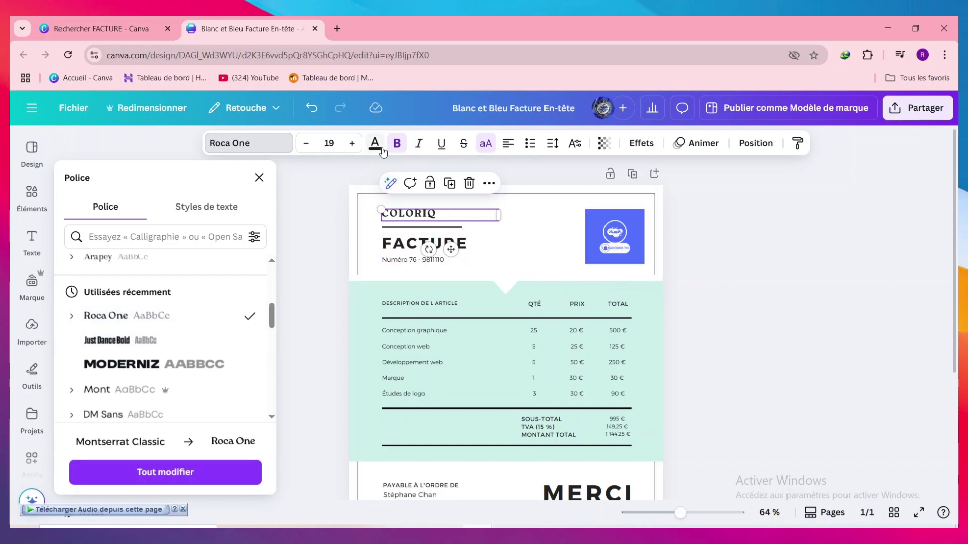
pyautogui.click(351, 143)
pyautogui.click(351, 144)
pyautogui.click(351, 143)
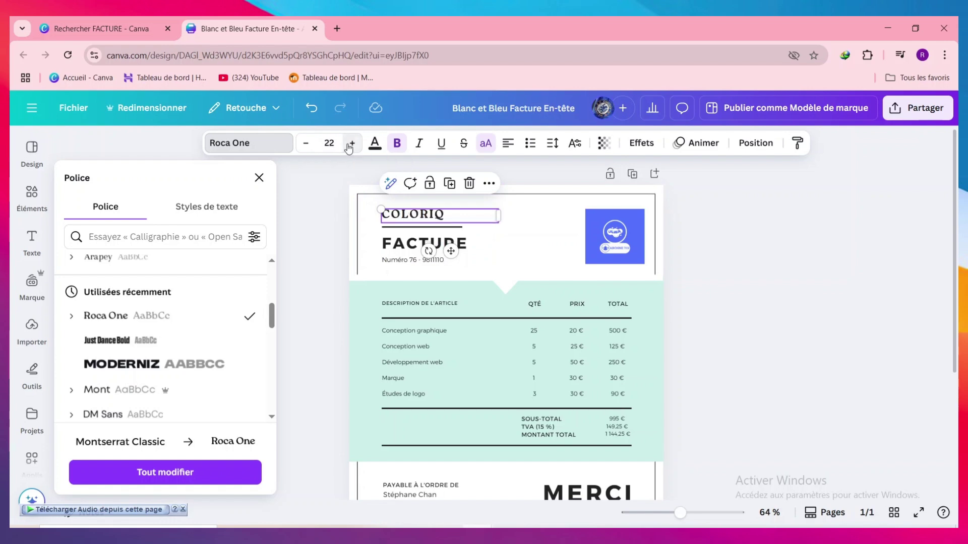
pyautogui.click(728, 303)
pyautogui.click(731, 257)
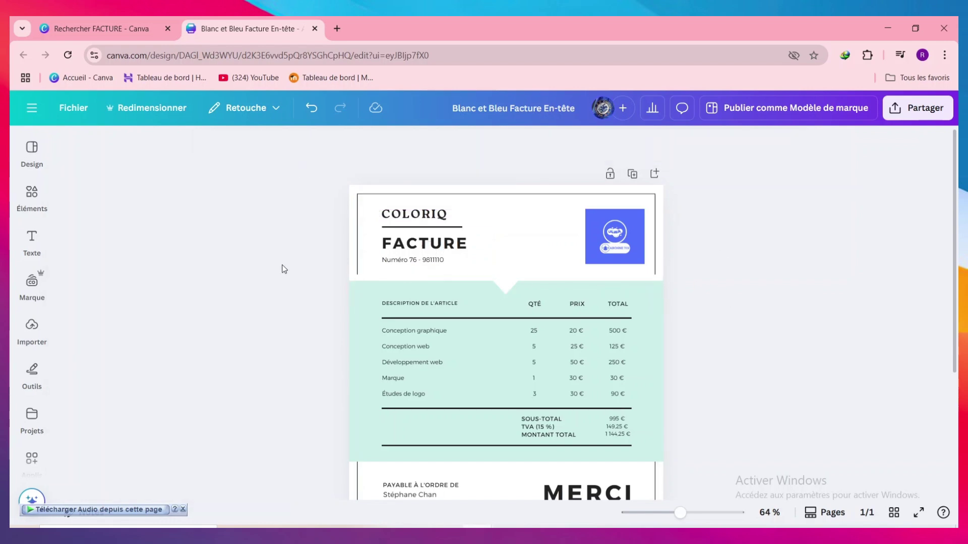
# - Change the invoice number label under the FACTURE heading to read "Numéro de facture" before the number
pyautogui.click(442, 243)
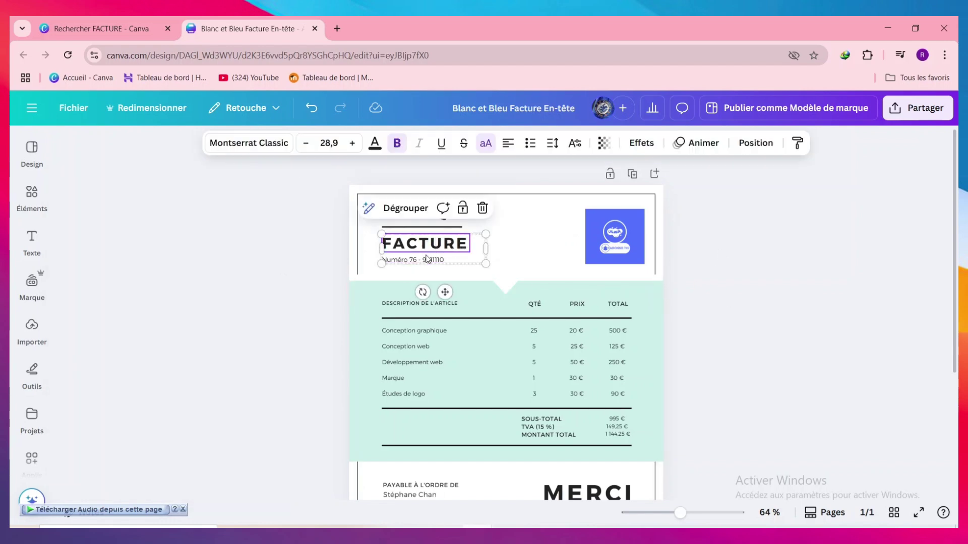
pyautogui.click(431, 261)
pyautogui.doubleClick(421, 261)
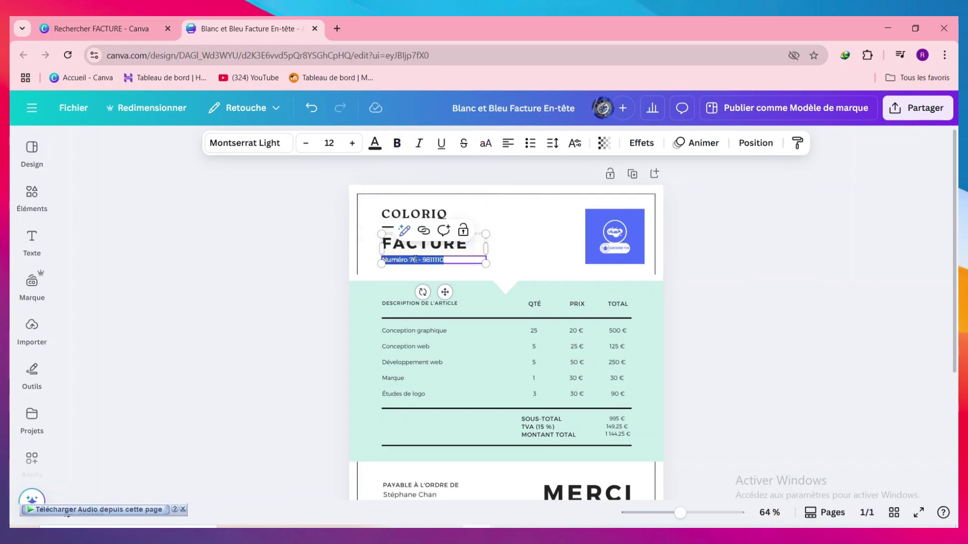
pyautogui.click(404, 260)
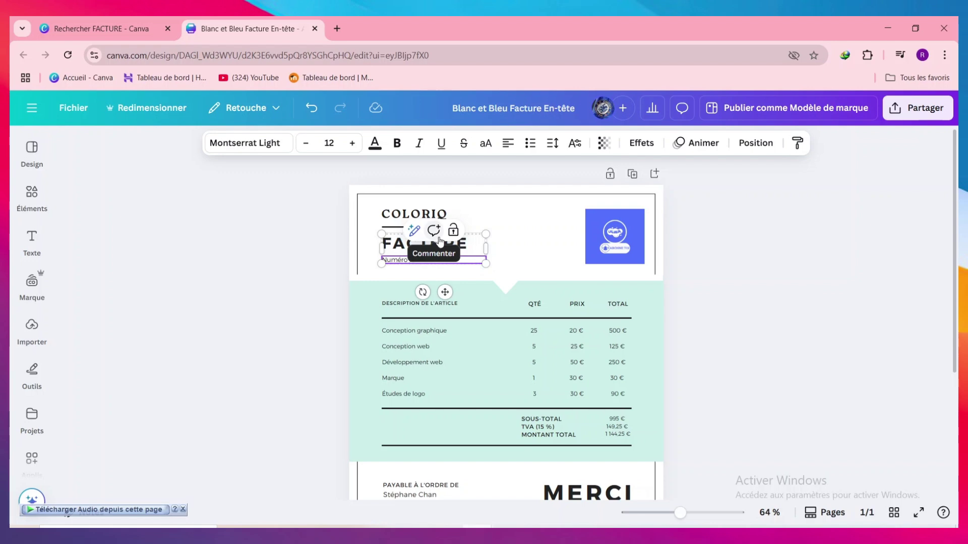
pyautogui.press('Escape')
pyautogui.press('Escape')
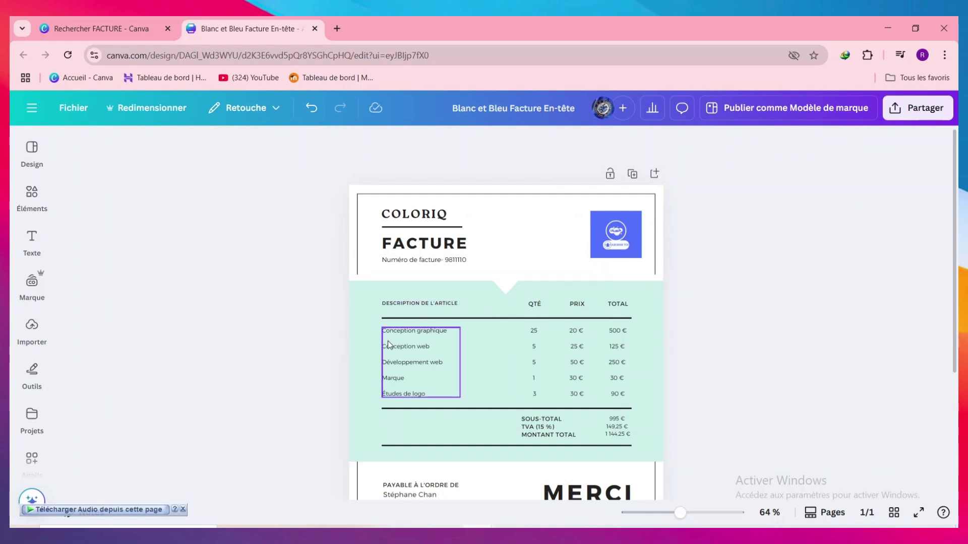
# - Delete the template's list of article names under the DESCRIPTION DE L'ARTICLE heading
pyautogui.click(429, 338)
pyautogui.click(425, 333)
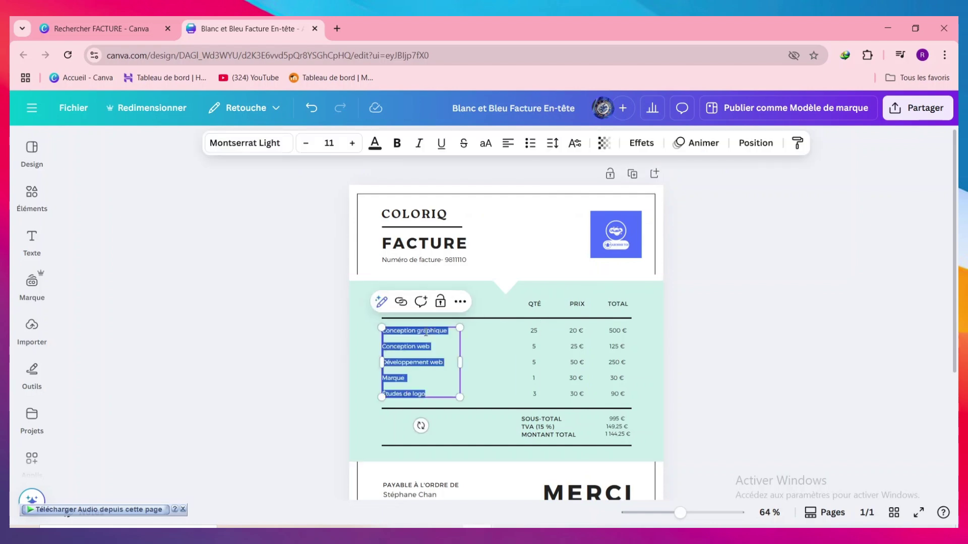
pyautogui.click(435, 348)
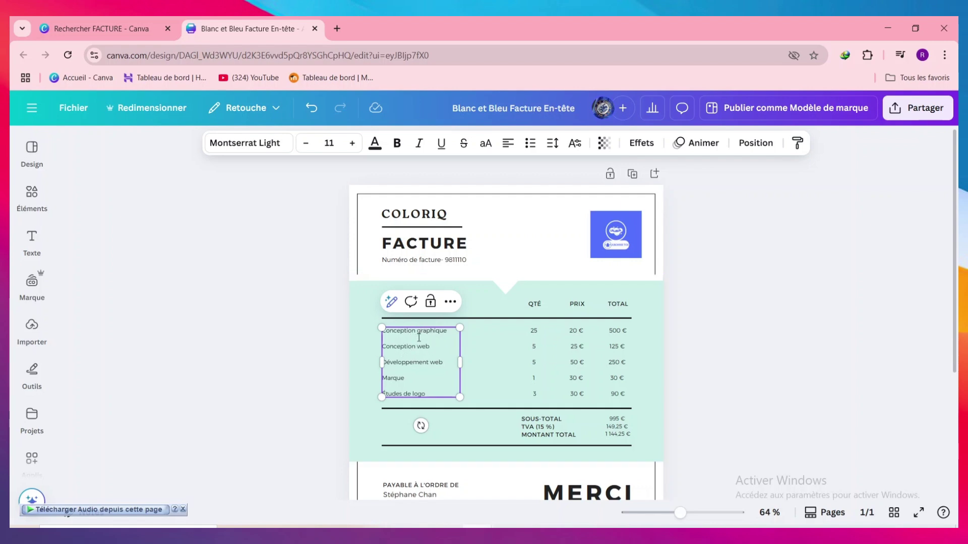
pyautogui.press('BackSpace')
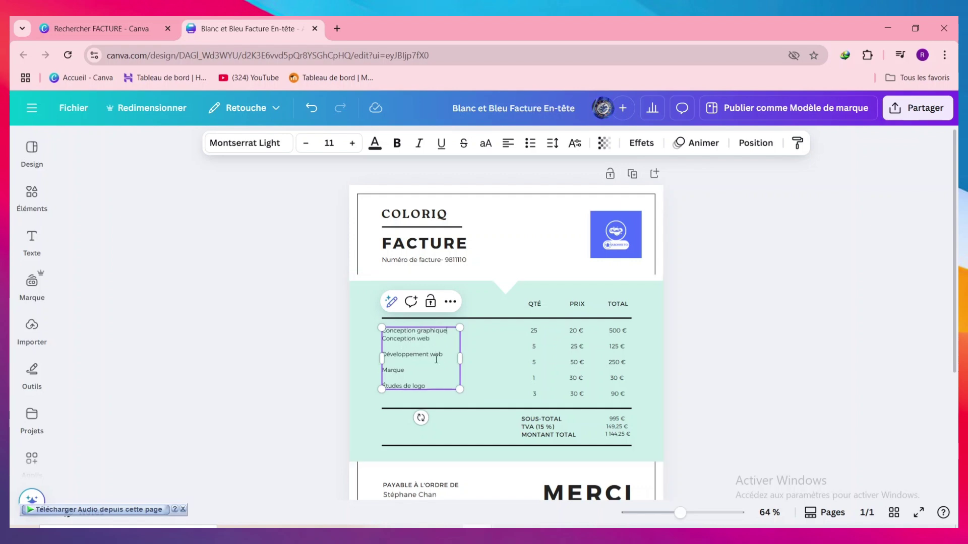
pyautogui.click(474, 380)
pyautogui.click(440, 358)
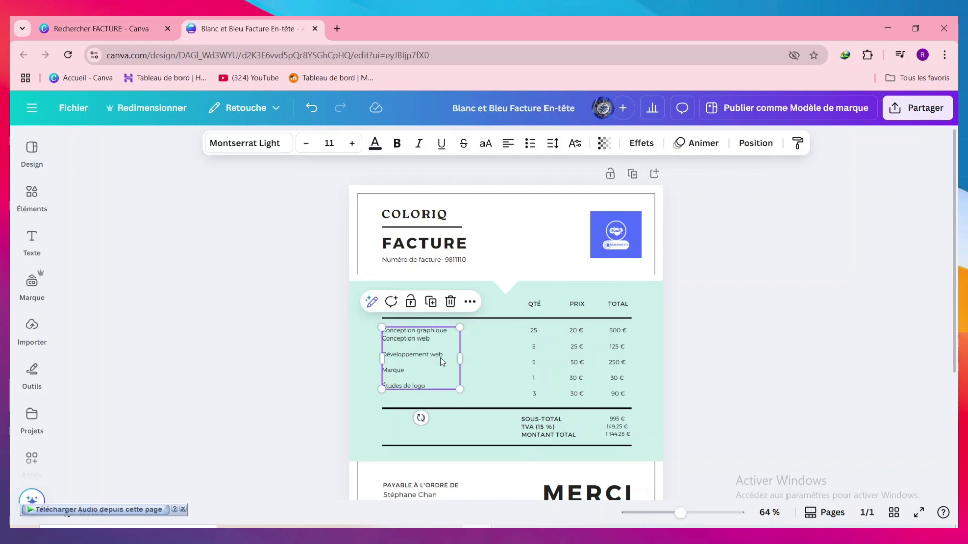
pyautogui.press('Delete')
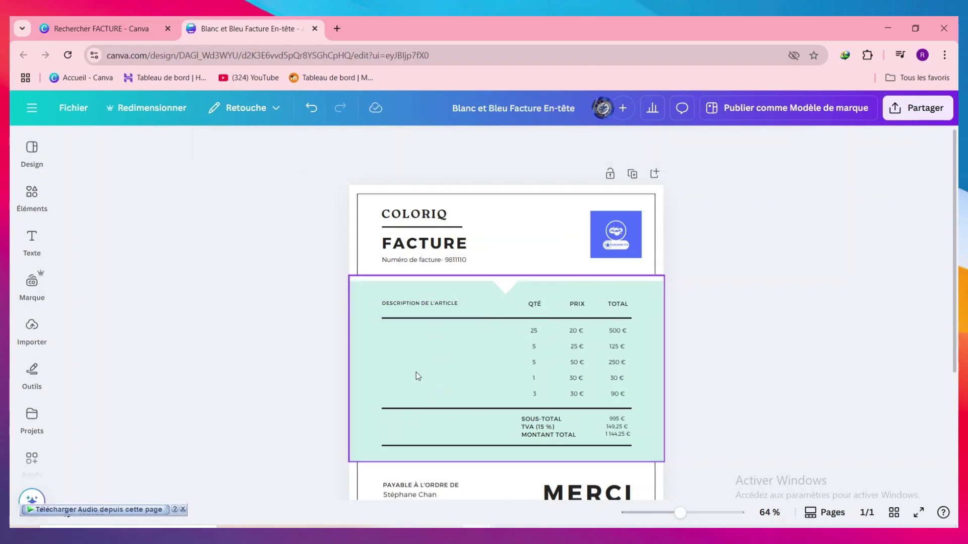
# - Add a new text box and place it under the DESCRIPTION DE L'ARTICLE heading in the green table area
pyautogui.click(417, 357)
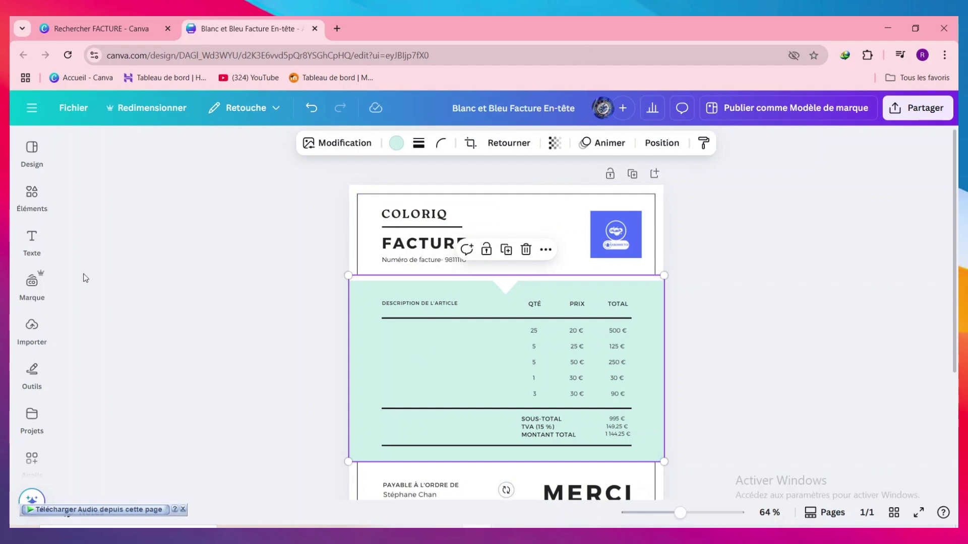
pyautogui.click(40, 247)
pyautogui.click(166, 184)
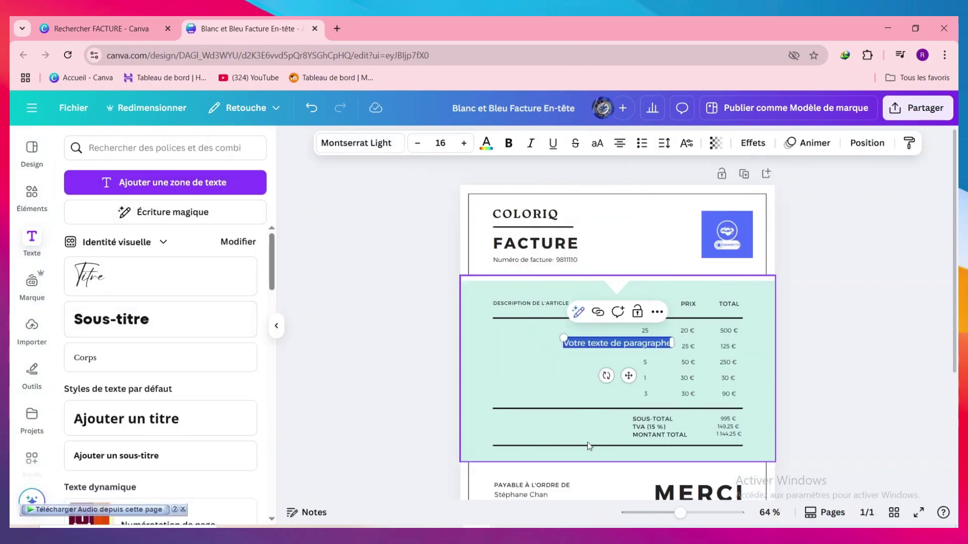
pyautogui.moveTo(606, 376)
pyautogui.mouseDown()
pyautogui.moveTo(580, 383)
pyautogui.moveTo(643, 365)
pyautogui.moveTo(601, 365)
pyautogui.moveTo(617, 366)
pyautogui.mouseUp()
pyautogui.moveTo(623, 366); pyautogui.dragTo(553, 365)
# - Enter "batterie ellectrique" in the new text box, format it as a bulleted list, and align the box with the table's left edge
pyautogui.doubleClick(542, 337)
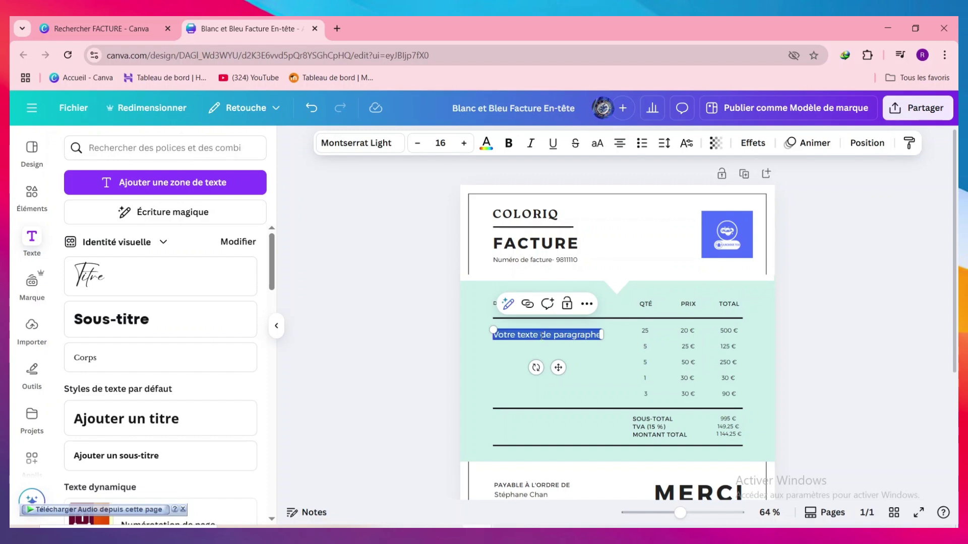
pyautogui.write('atterie')
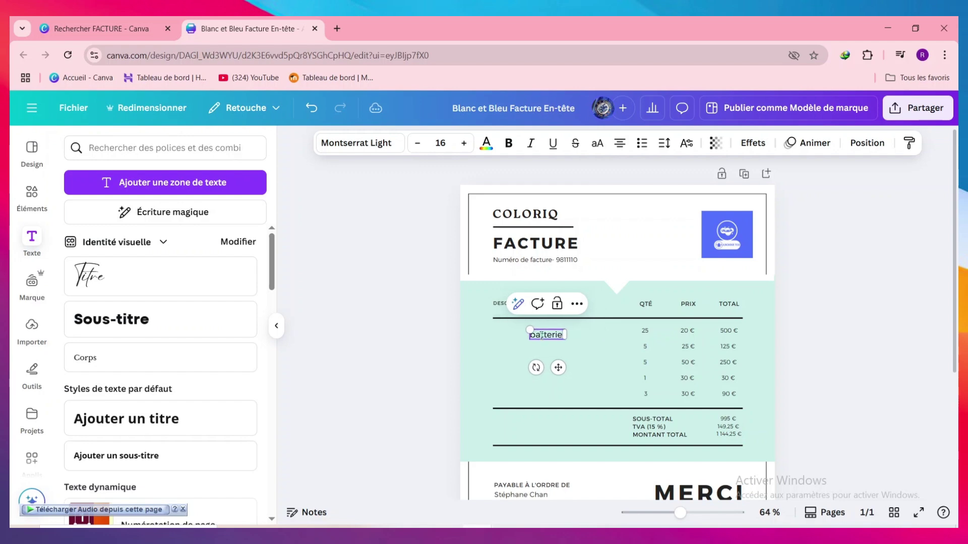
pyautogui.write('atterie ellectrique')
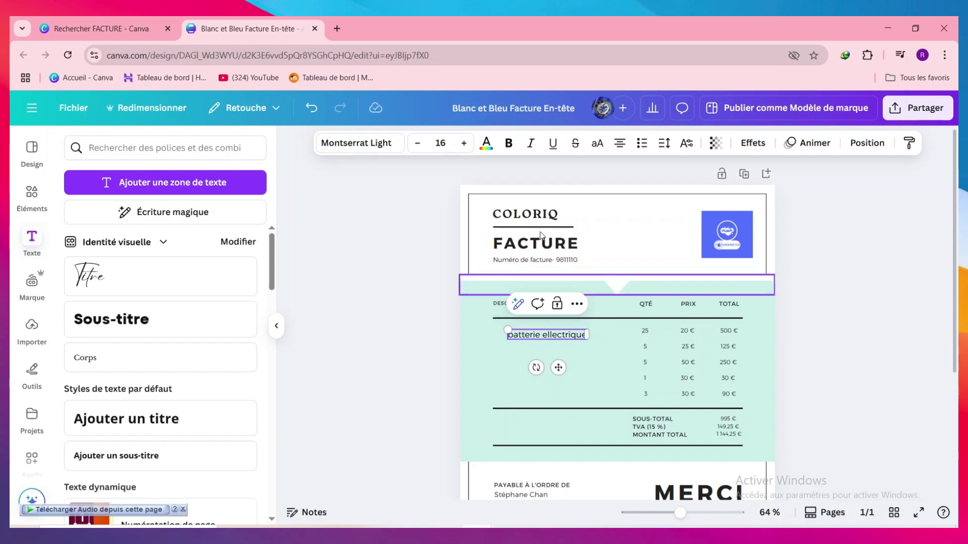
pyautogui.click(647, 145)
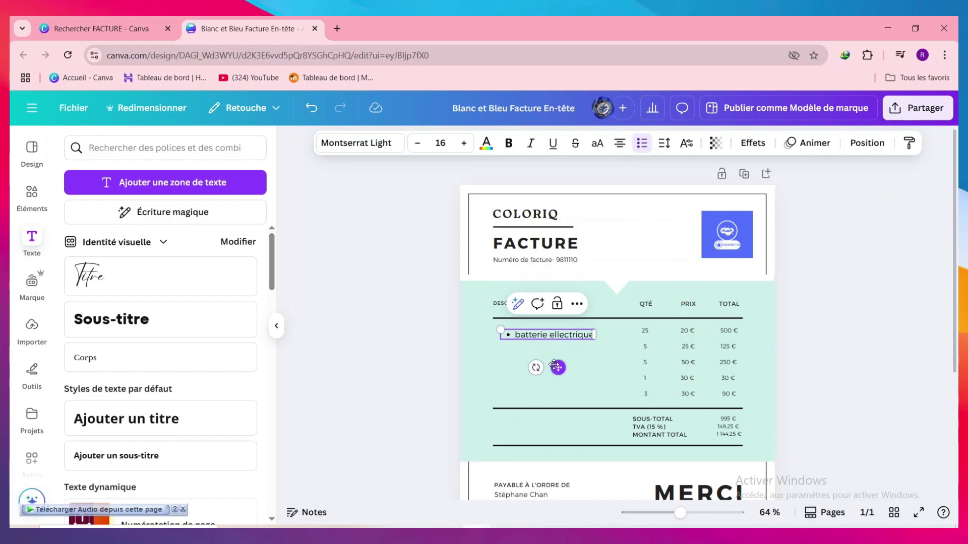
pyautogui.moveTo(558, 367); pyautogui.dragTo(543, 361)
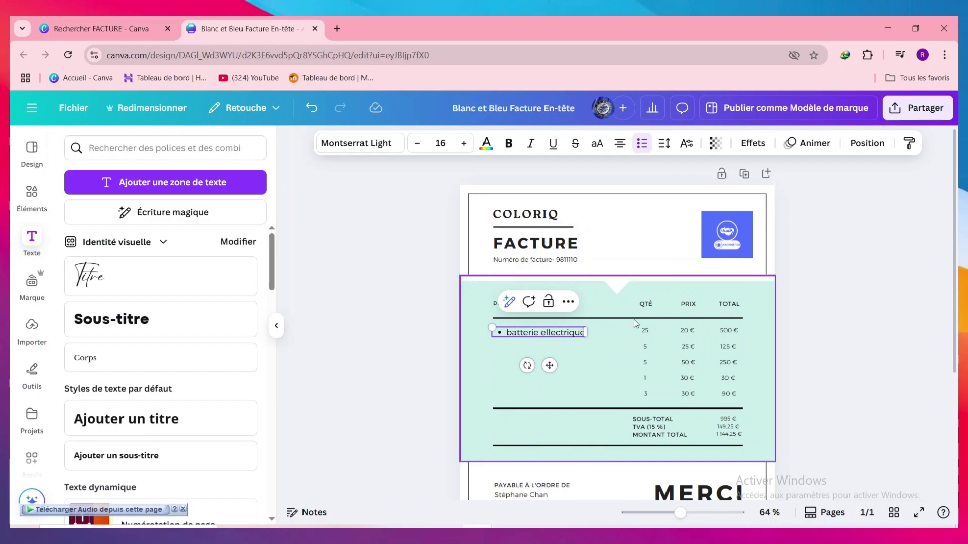
# - Add "luminaire" as the second bullet and left-align the text of the article list
pyautogui.press('Return')
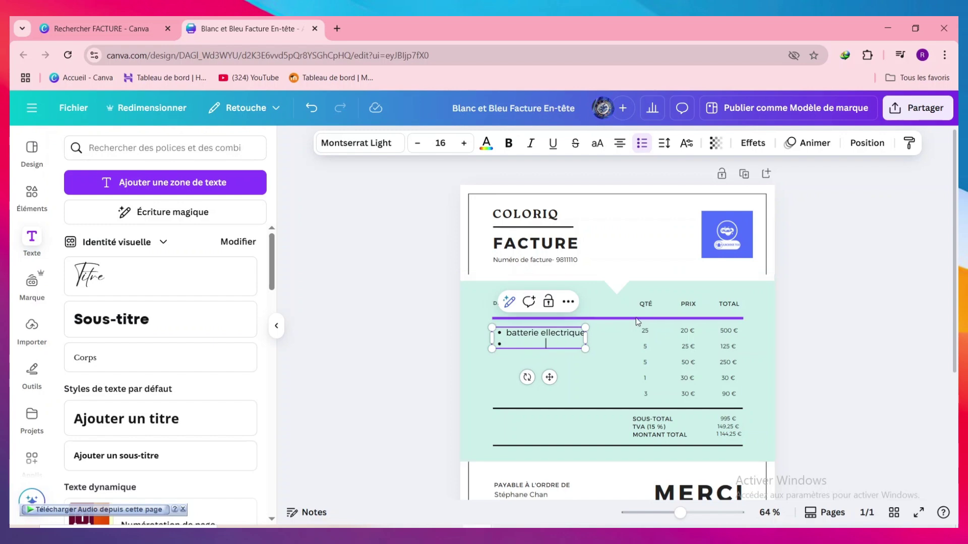
pyautogui.write('luminaire')
pyautogui.press('Return')
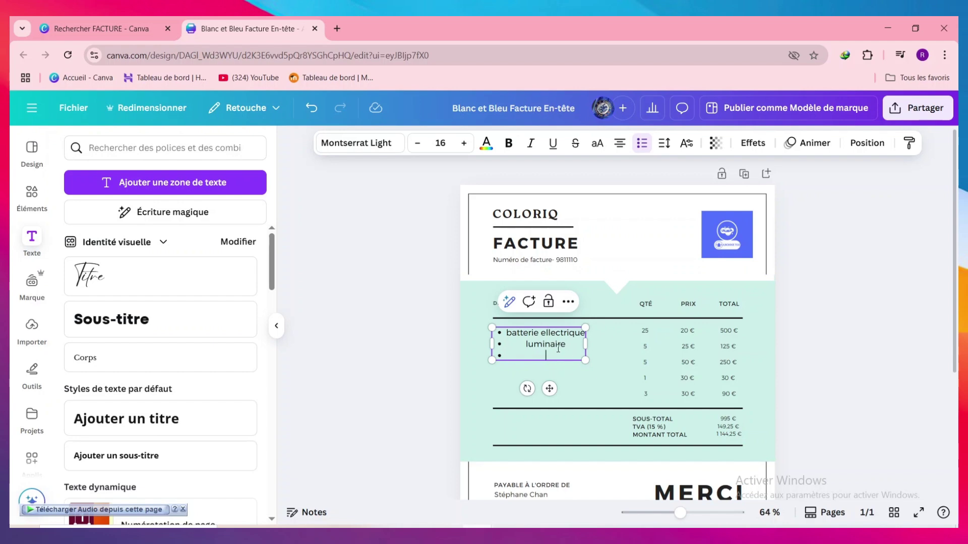
pyautogui.moveTo(502, 337); pyautogui.dragTo(567, 383)
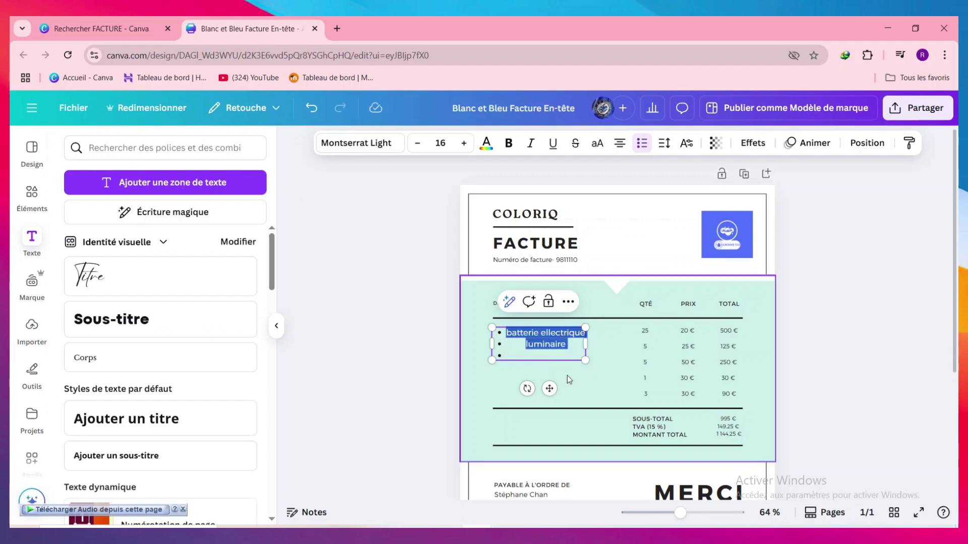
pyautogui.click(618, 144)
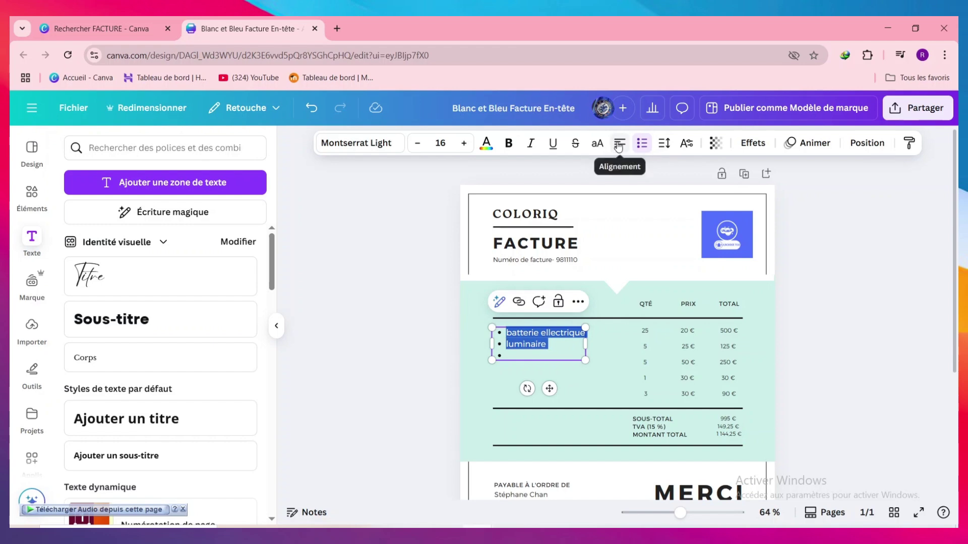
pyautogui.click(853, 335)
# - Complete the article list with the bullets "bonet", "rideau", "notion lumineuse" and "tondeuse"
pyautogui.click(563, 355)
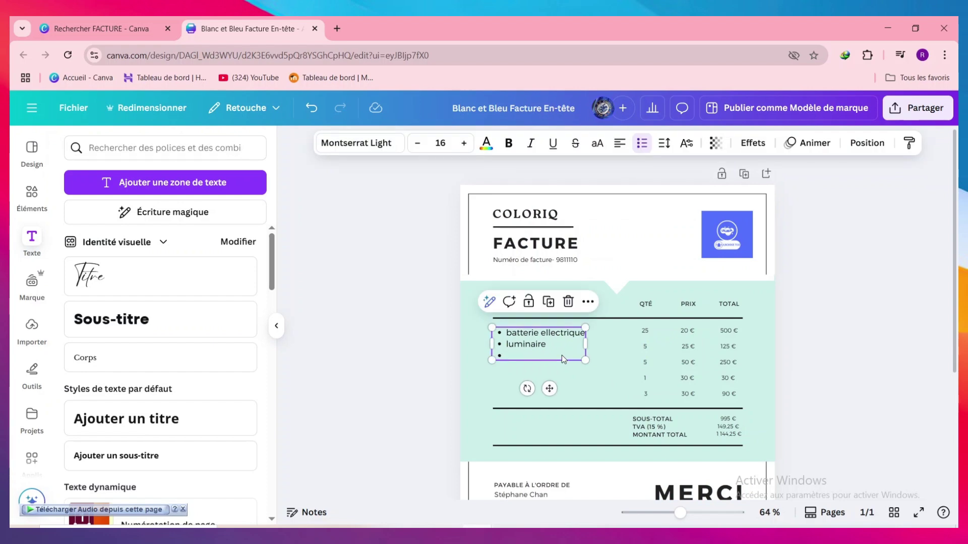
pyautogui.click(547, 354)
pyautogui.write('bonet rideau notion lumineuse')
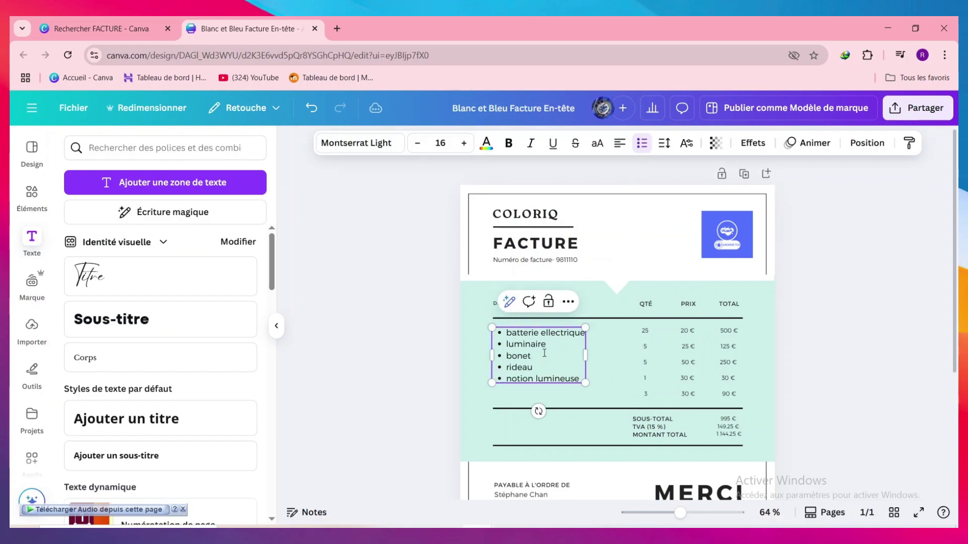
pyautogui.press('Return')
pyautogui.write('tondeuse')
pyautogui.press('Escape')
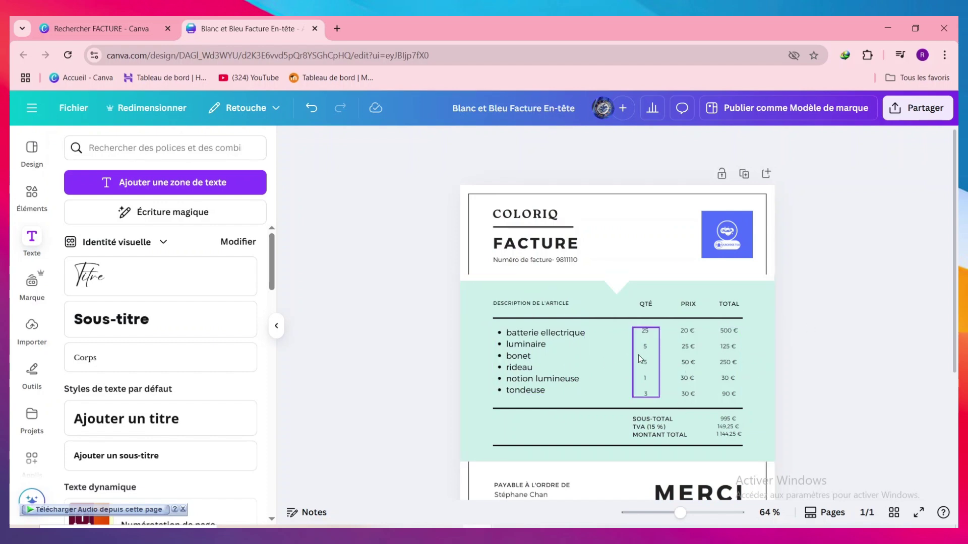
# - Set the article list's letter spacing to 26 and its line spacing to 1.52
pyautogui.click(533, 362)
pyautogui.click(665, 141)
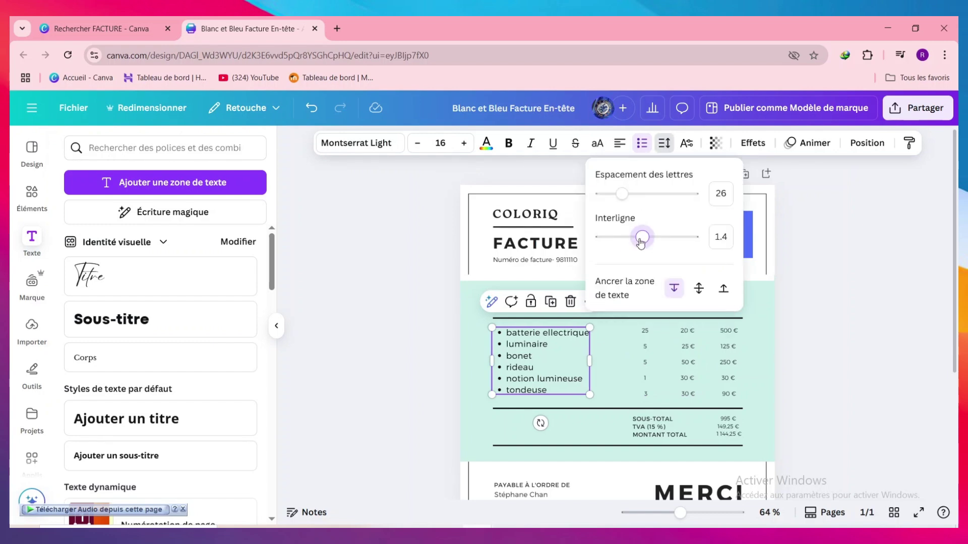
pyautogui.moveTo(640, 242)
pyautogui.mouseDown()
pyautogui.moveTo(632, 243)
pyautogui.moveTo(649, 245)
pyautogui.mouseUp()
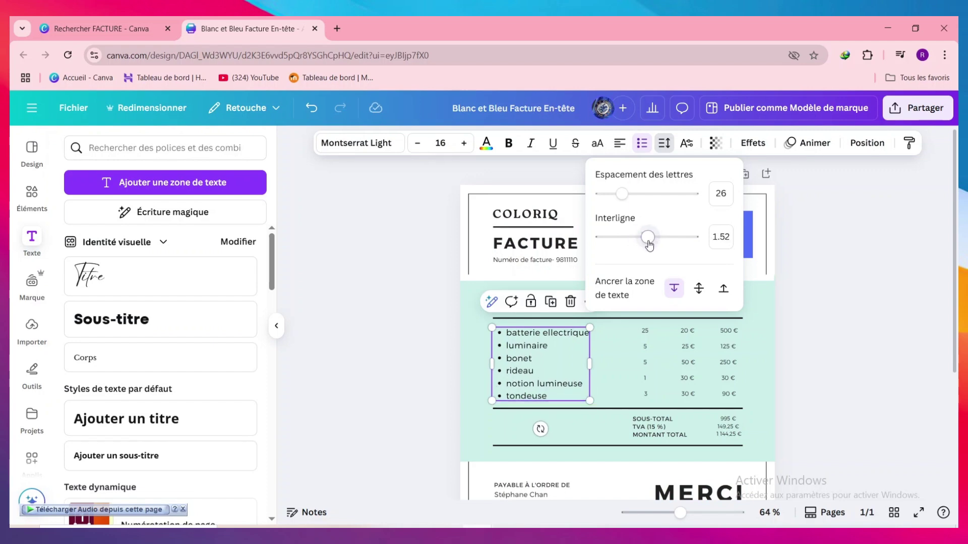
pyautogui.press('Escape')
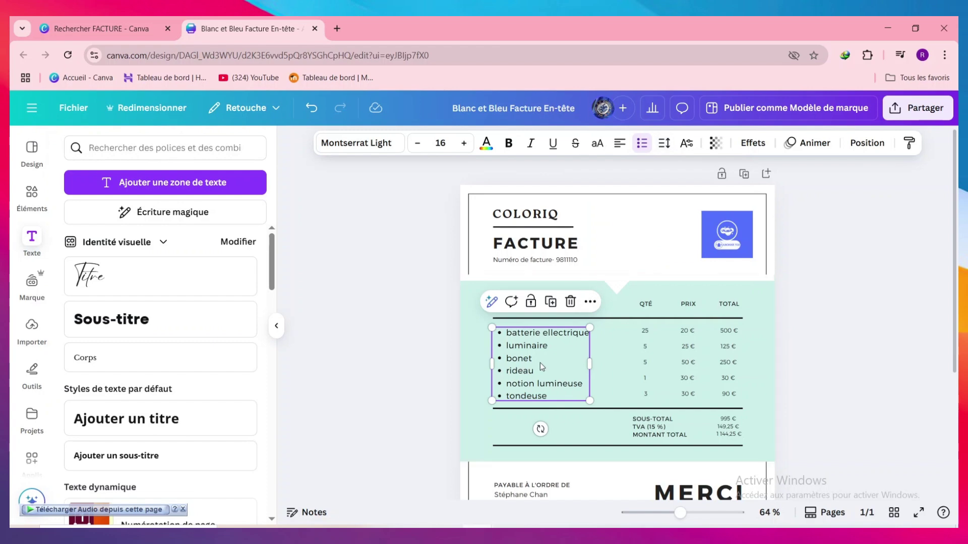
pyautogui.moveTo(540, 362); pyautogui.dragTo(538, 362)
pyautogui.click(852, 400)
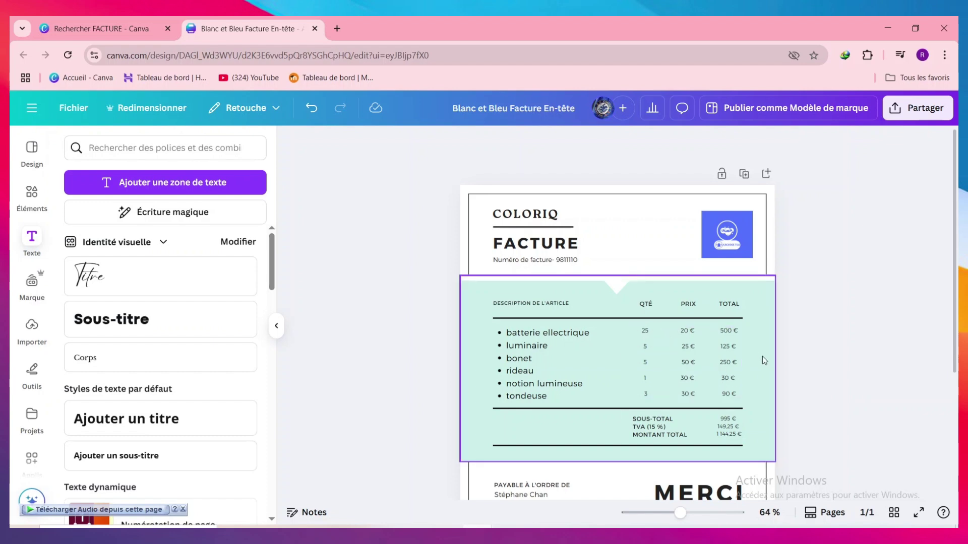
# - Examine the payee details, the bank information and the MERCI heading in the lower part of the invoice
pyautogui.scroll(-3, 726, 333)
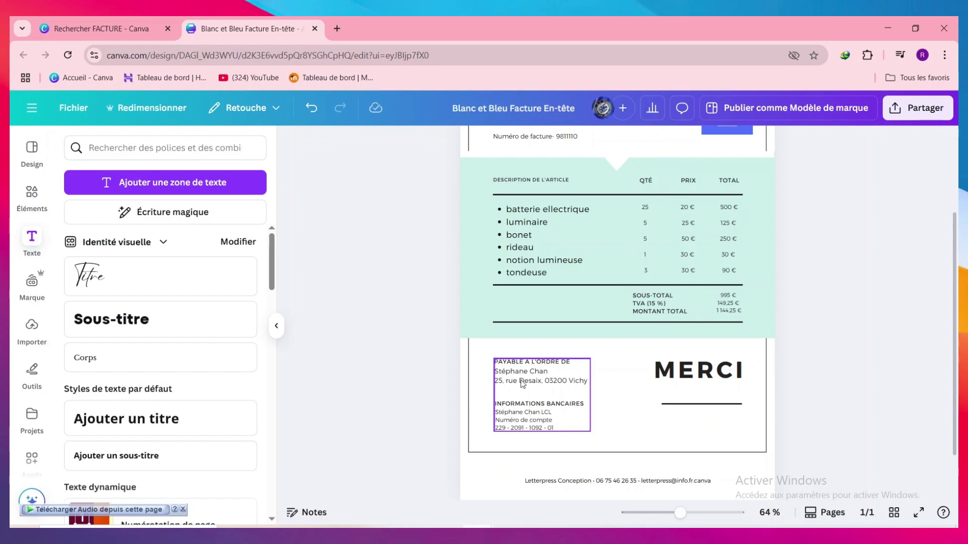
pyautogui.click(538, 377)
pyautogui.click(540, 365)
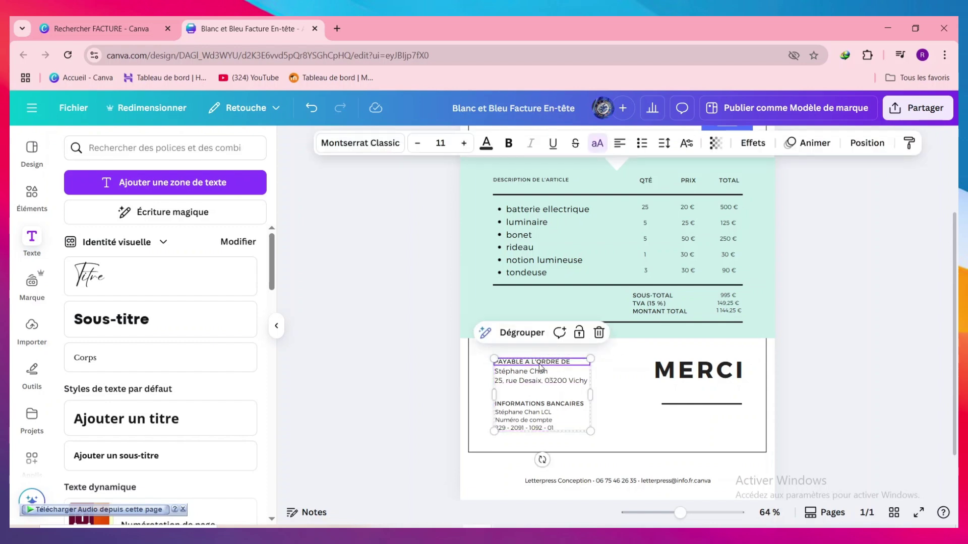
pyautogui.click(547, 406)
pyautogui.click(695, 372)
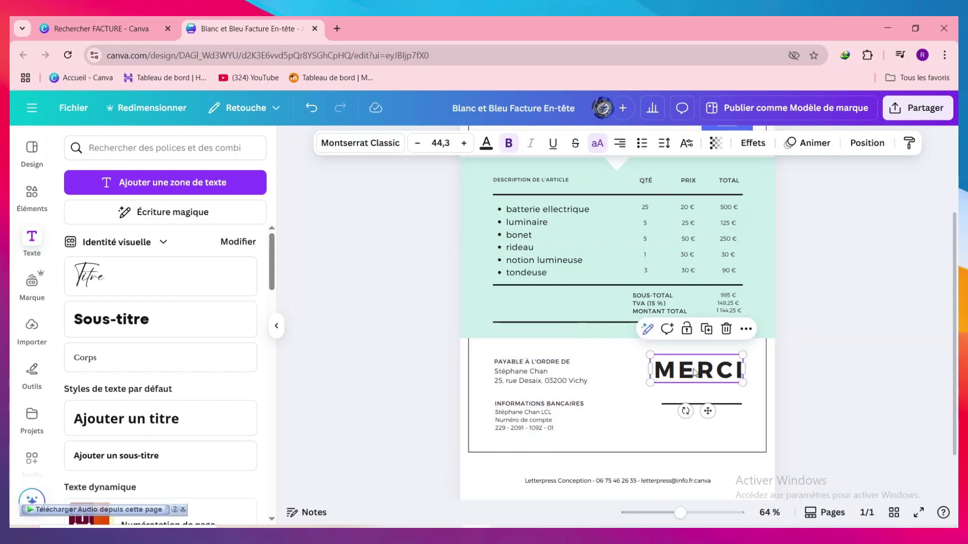
# - Delete the footer contact line below the invoice's frame
pyautogui.scroll(-2, 678, 400)
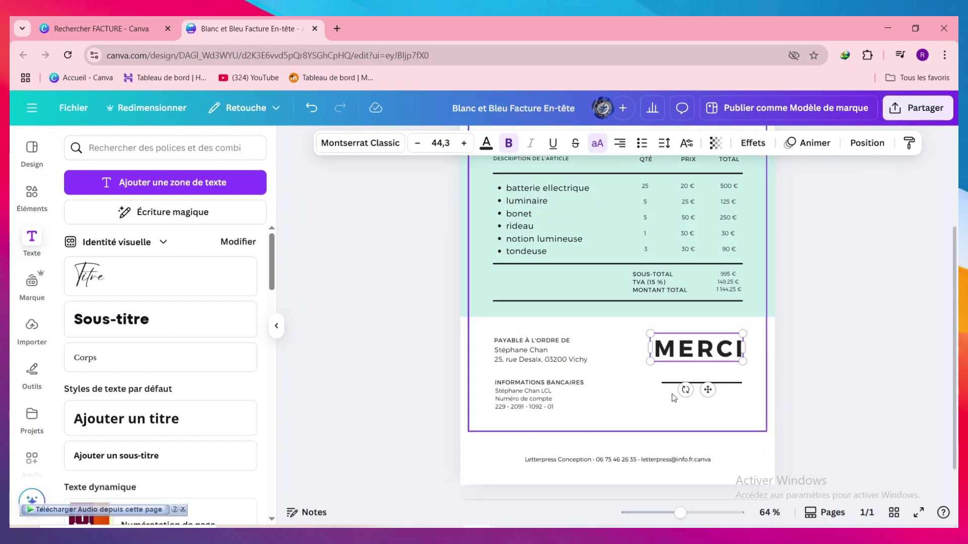
pyautogui.doubleClick(649, 426)
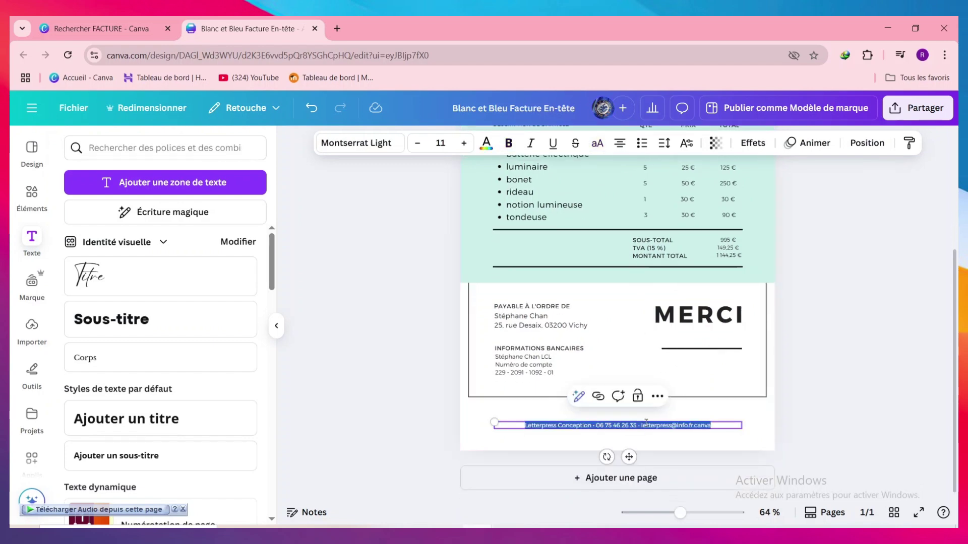
pyautogui.click(873, 335)
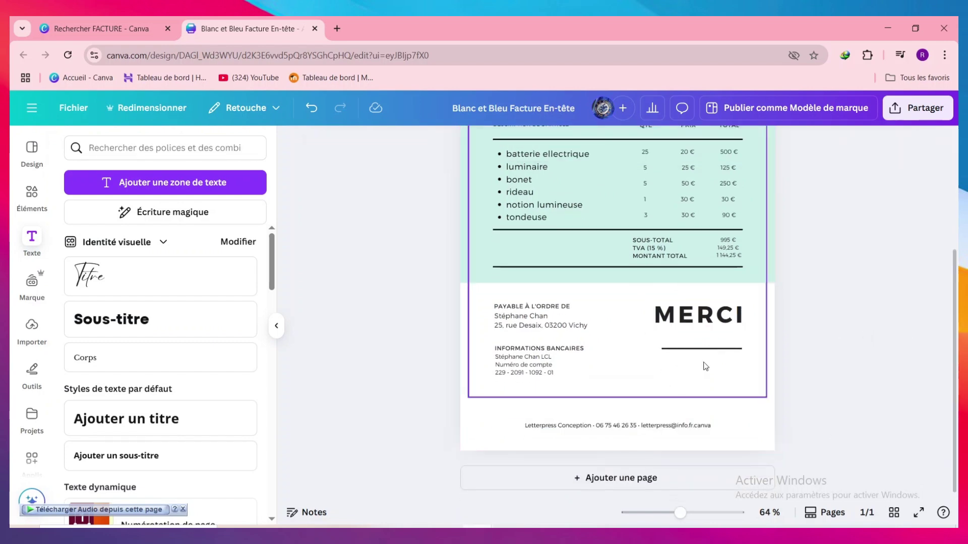
pyautogui.click(617, 428)
pyautogui.press('Delete')
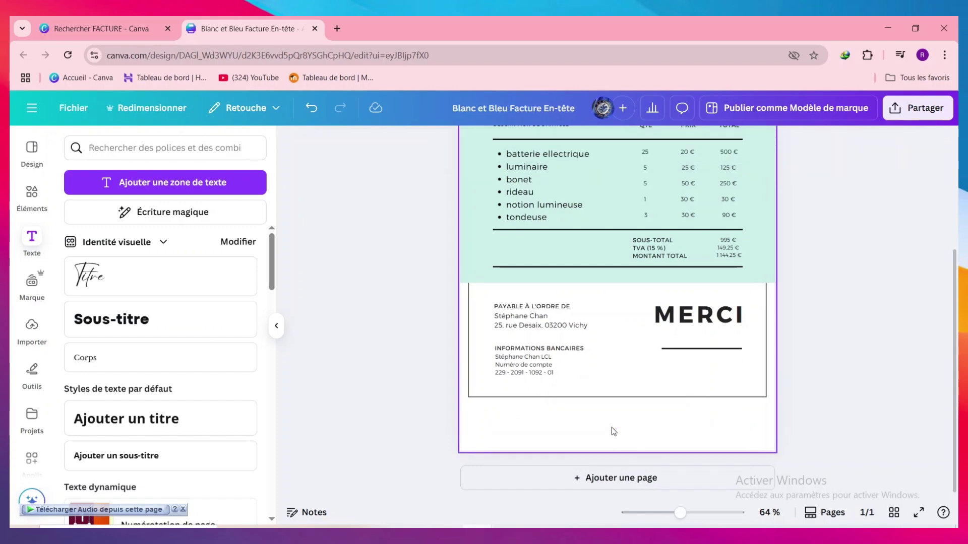
pyautogui.click(35, 192)
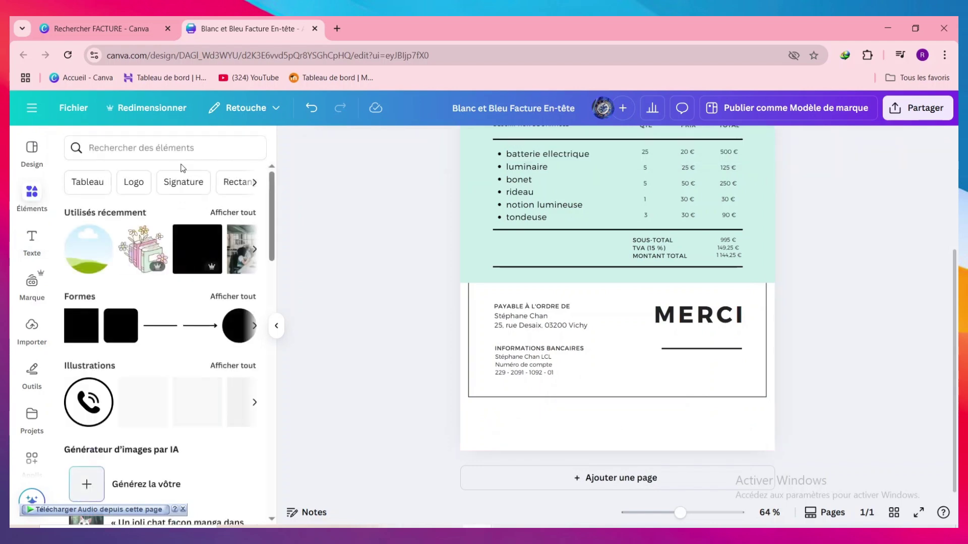
pyautogui.click(87, 183)
pyautogui.click(95, 264)
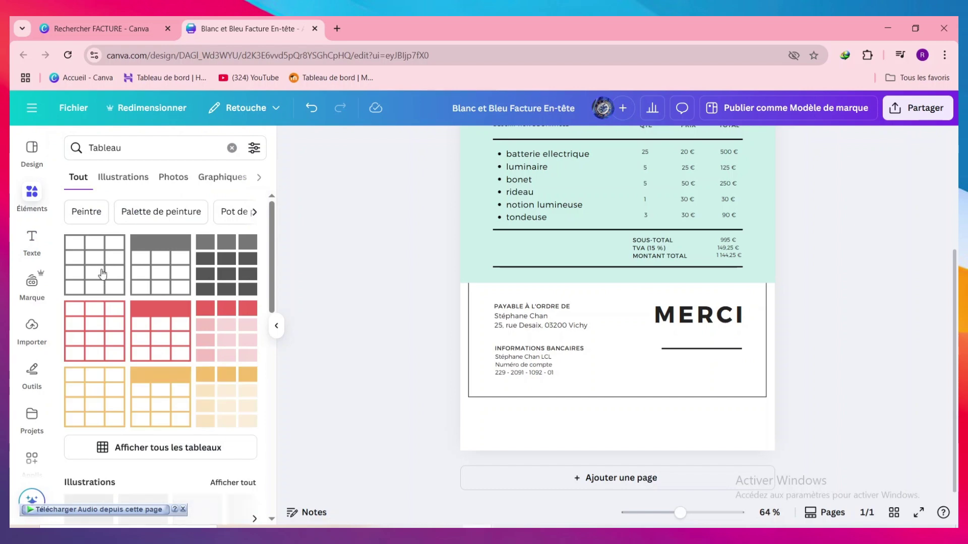
pyautogui.moveTo(607, 219); pyautogui.dragTo(553, 437)
pyautogui.moveTo(656, 425); pyautogui.dragTo(767, 451)
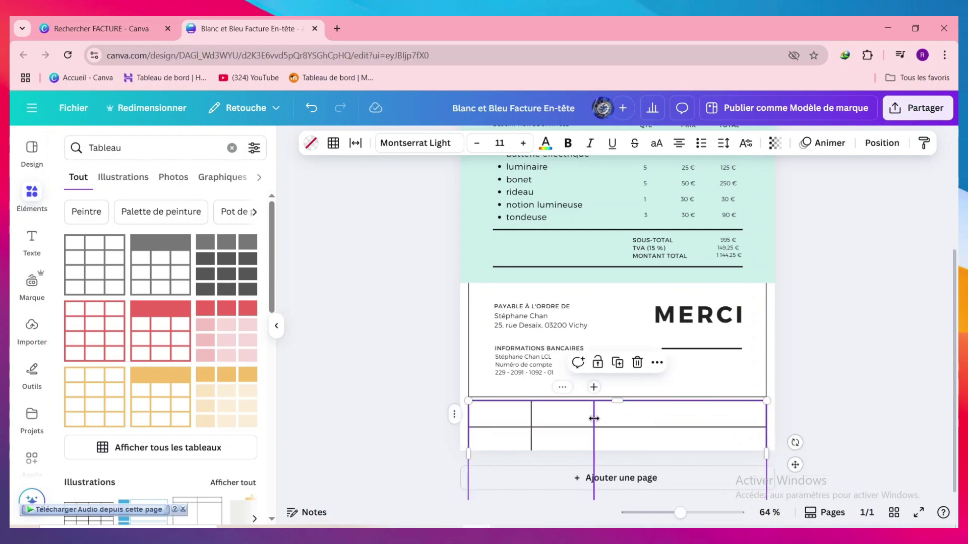
pyautogui.moveTo(594, 418); pyautogui.dragTo(661, 432)
pyautogui.moveTo(531, 421); pyautogui.dragTo(560, 422)
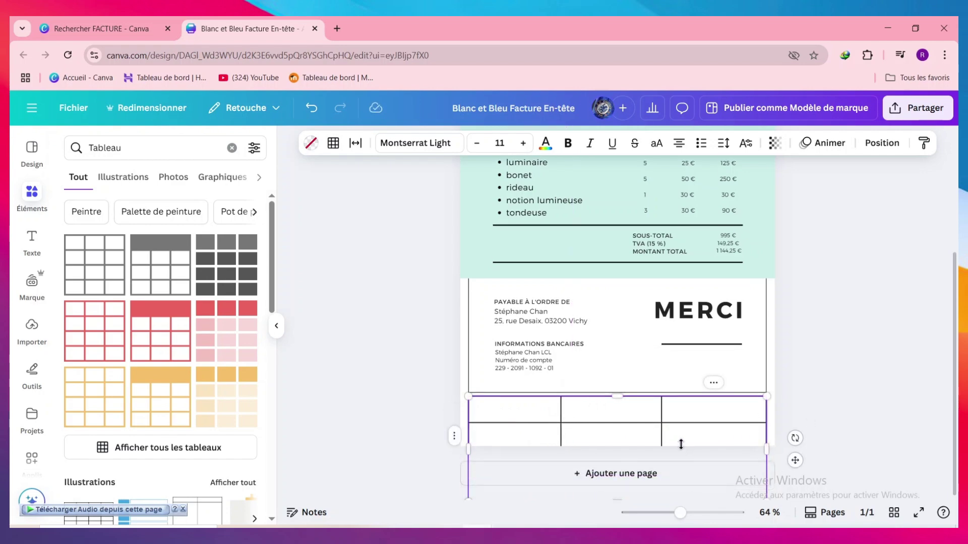
pyautogui.press('Delete')
# - Add a rectangle filling the blank strip below the invoice's frame at the frame's width, and remove its fill colour
pyautogui.doubleClick(131, 151)
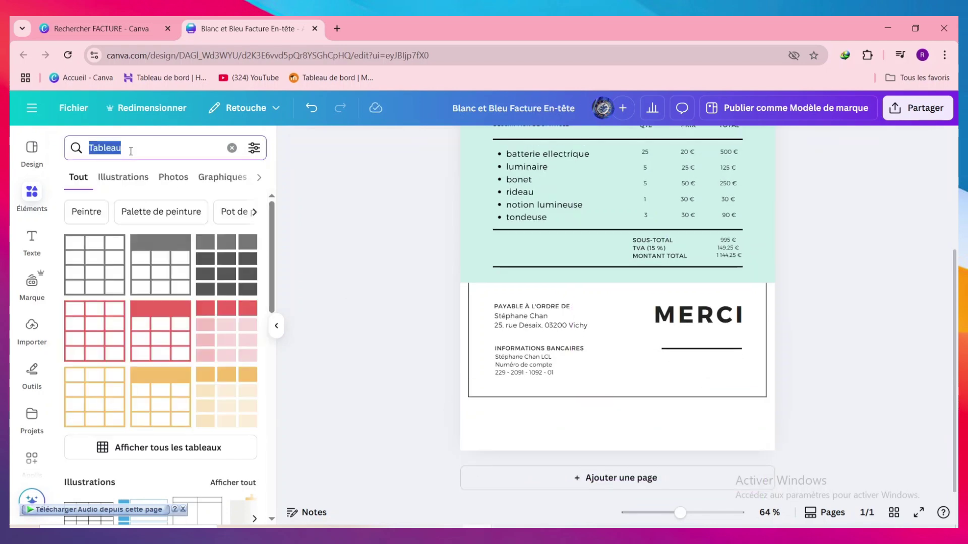
pyautogui.write('re')
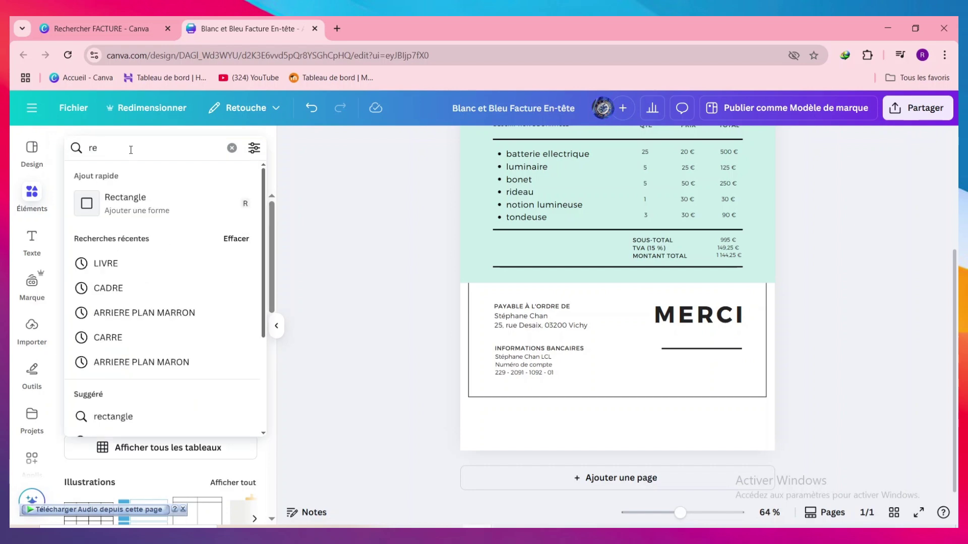
pyautogui.click(188, 200)
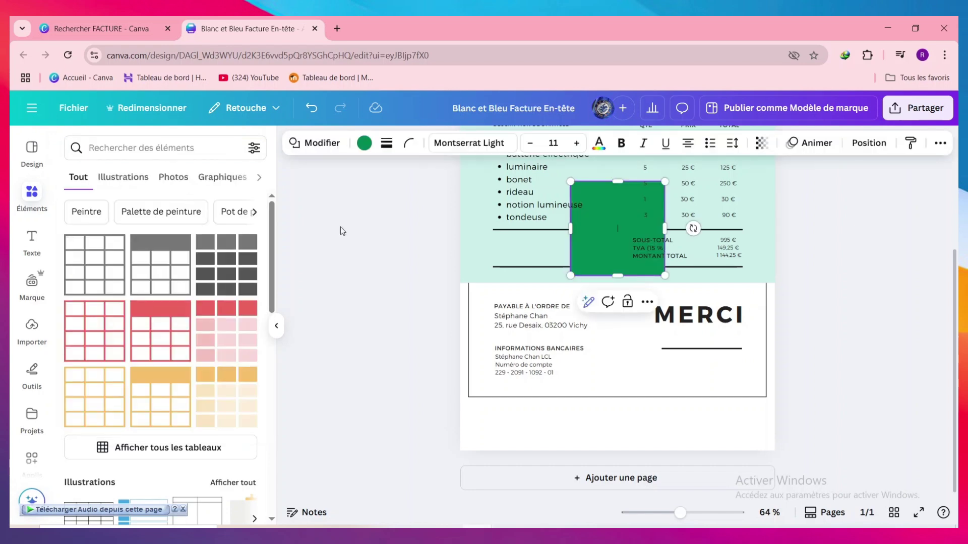
pyautogui.moveTo(631, 237); pyautogui.dragTo(538, 438)
pyautogui.moveTo(525, 474); pyautogui.dragTo(766, 427)
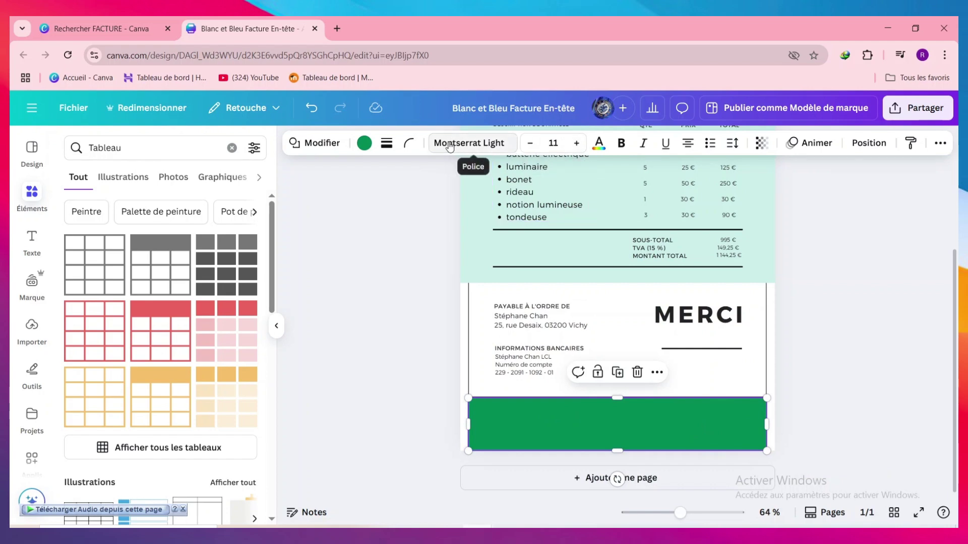
pyautogui.click(365, 144)
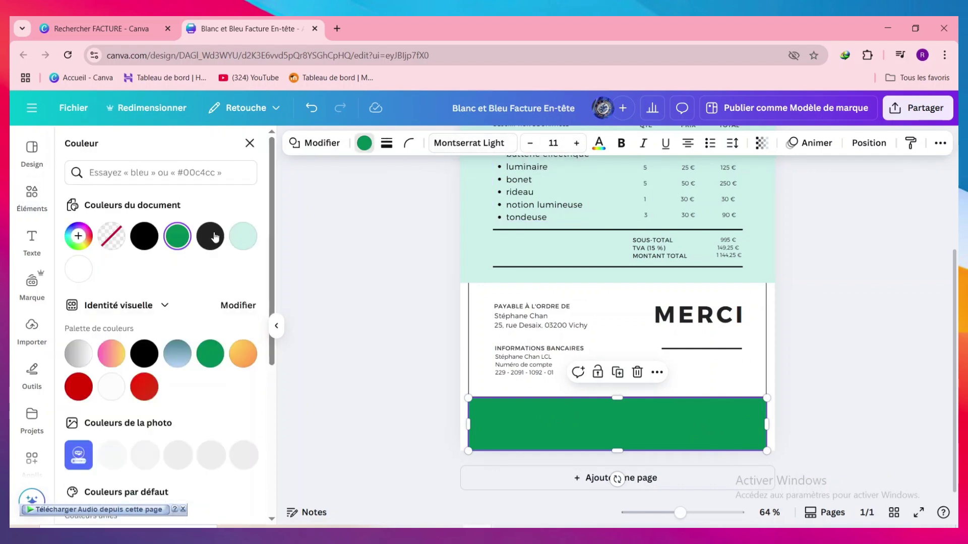
pyautogui.click(111, 236)
pyautogui.press('Return')
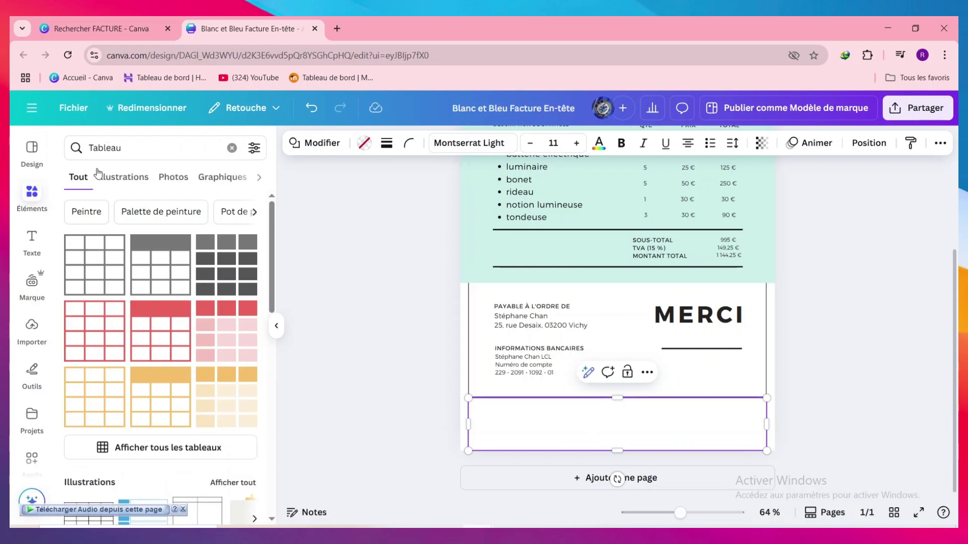
# - Search the elements for "ligne" and add a straight line to the invoice
pyautogui.click(141, 146)
pyautogui.doubleClick(142, 146)
pyautogui.write('ligne')
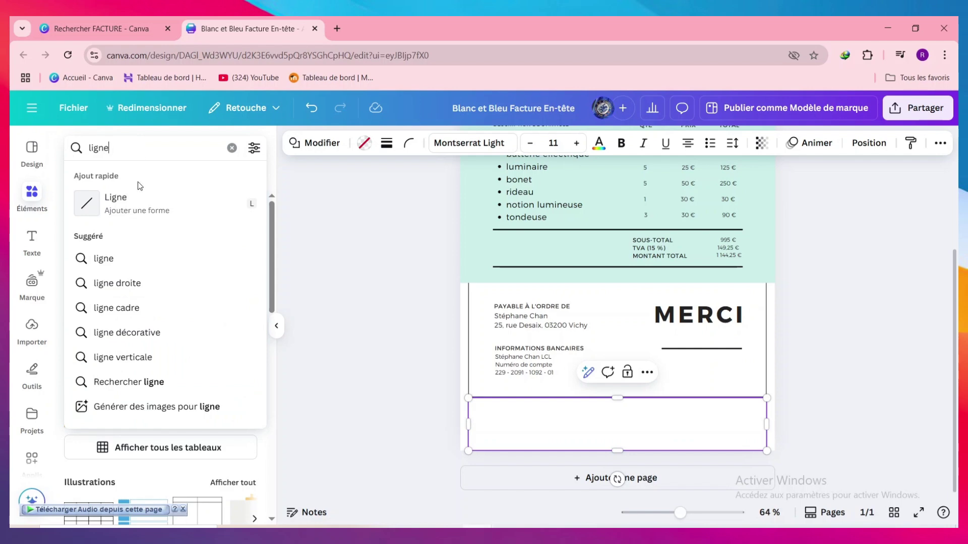
pyautogui.click(135, 194)
pyautogui.click(486, 417)
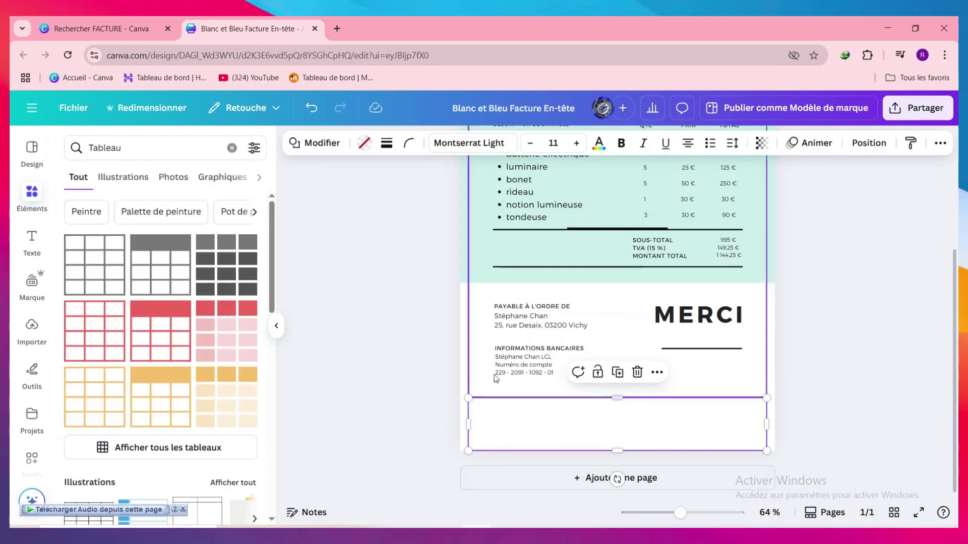
# - Give the footer rectangle a thin solid black border
pyautogui.click(386, 143)
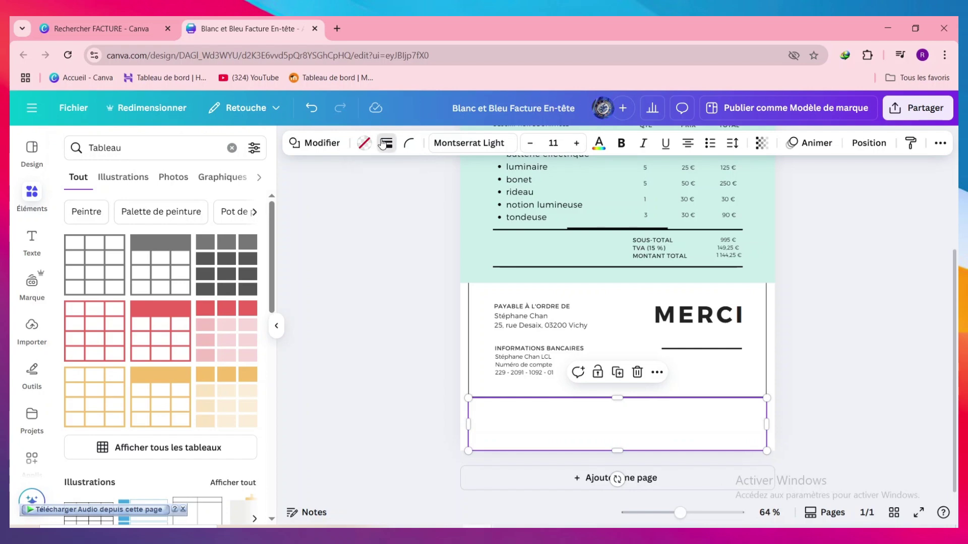
pyautogui.click(345, 191)
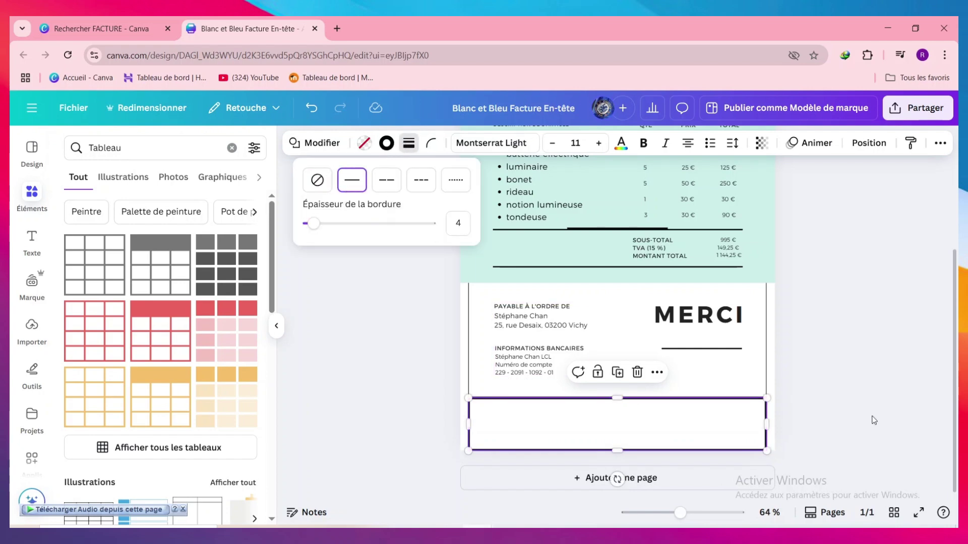
pyautogui.click(929, 415)
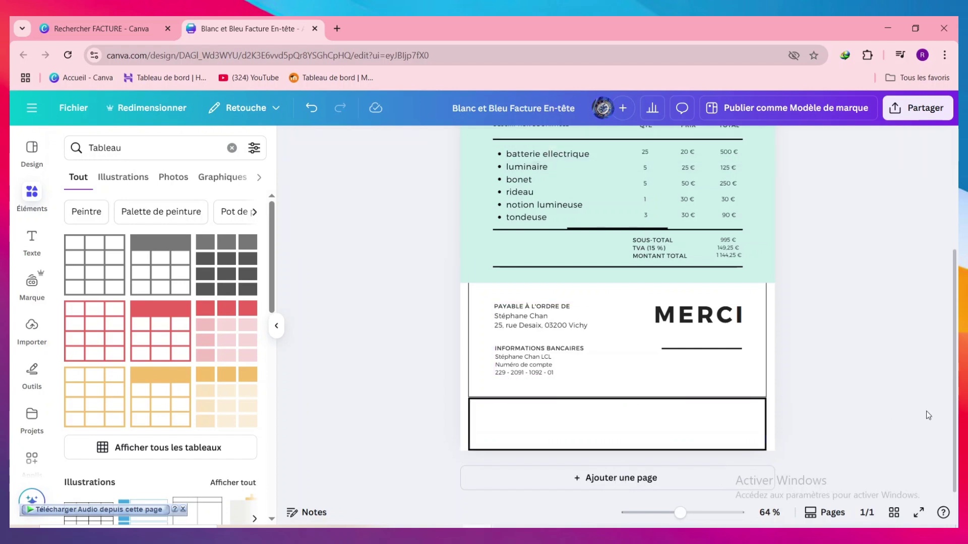
pyautogui.click(711, 423)
pyautogui.click(387, 143)
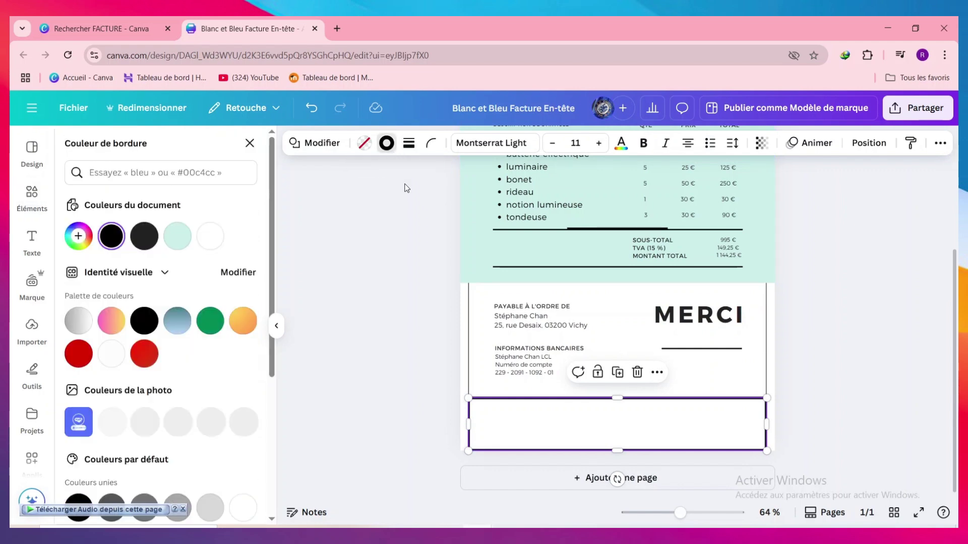
pyautogui.click(409, 143)
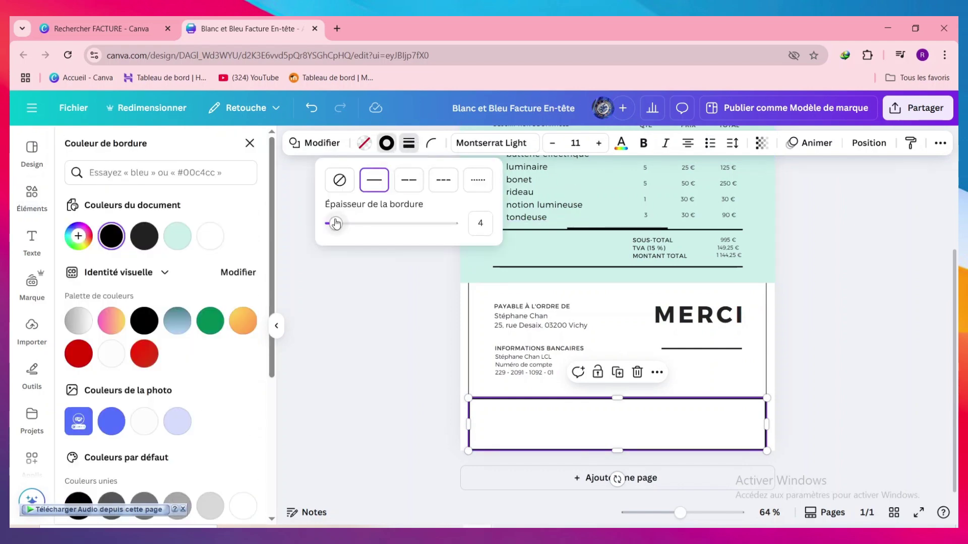
pyautogui.moveTo(336, 223); pyautogui.dragTo(332, 223)
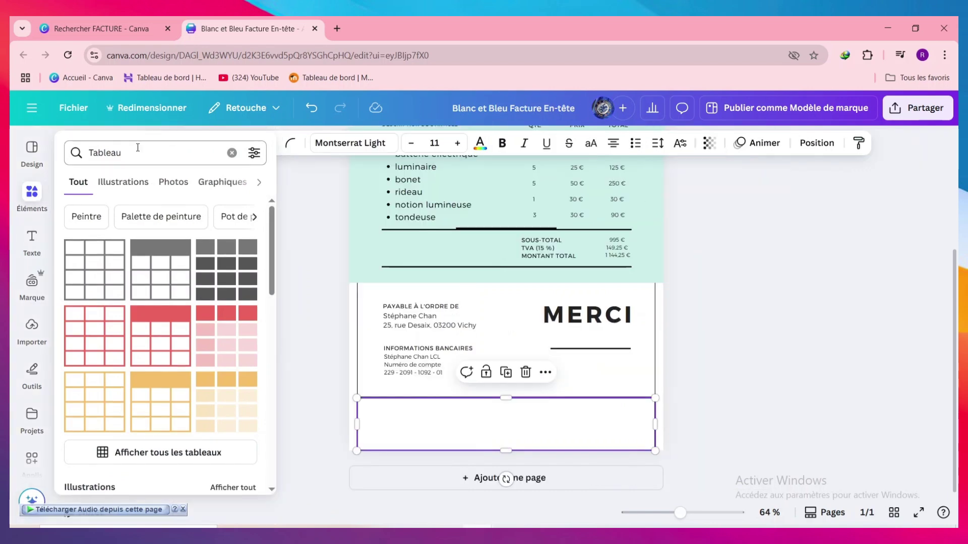
# - Turn the new line into a full-height vertical divider about one third of the way across the footer rectangle
pyautogui.click(137, 147)
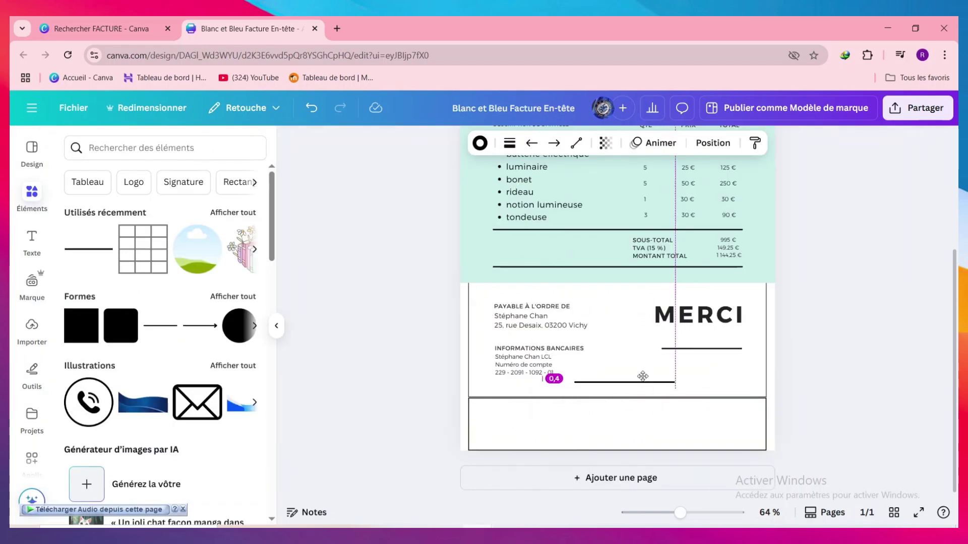
pyautogui.moveTo(642, 376); pyautogui.dragTo(600, 414)
pyautogui.moveTo(572, 449); pyautogui.dragTo(504, 441)
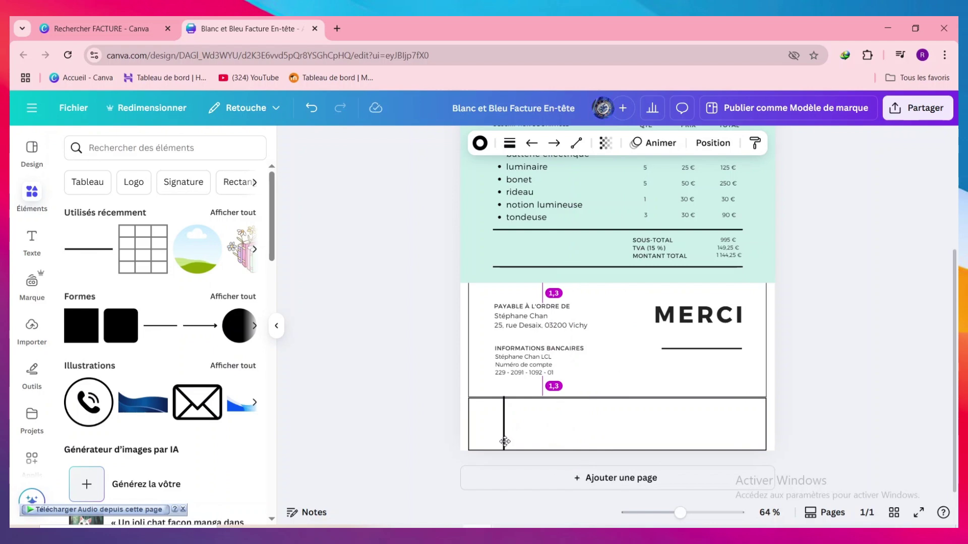
pyautogui.hotkey('ctrl', 'z')
pyautogui.click(569, 441)
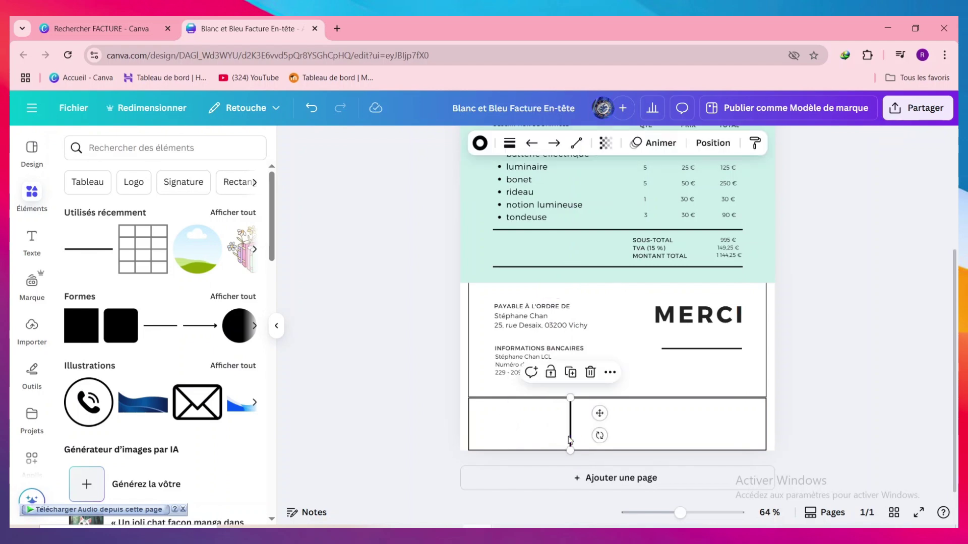
# - Duplicate the vertical divider and place the copy about two thirds of the way across the footer rectangle
pyautogui.click(570, 372)
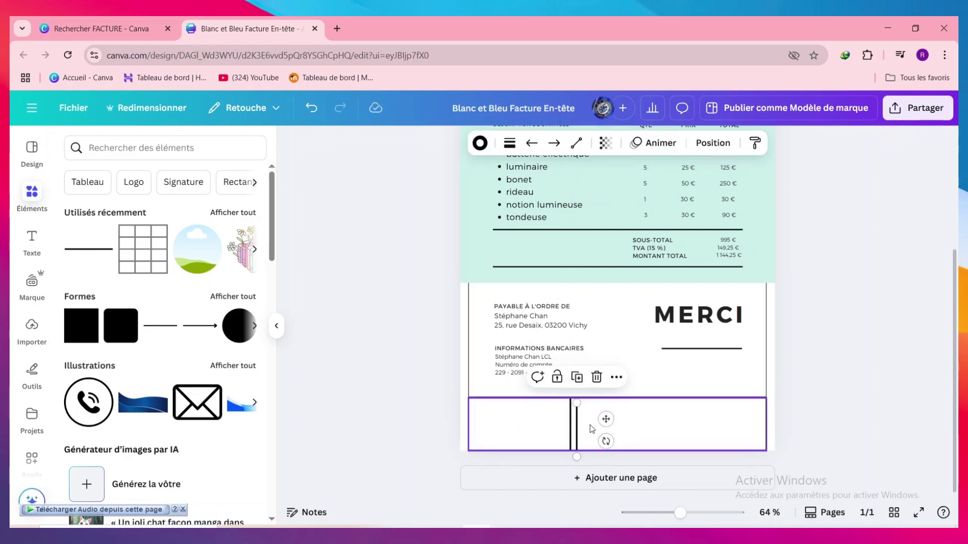
pyautogui.moveTo(578, 423); pyautogui.dragTo(670, 416)
pyautogui.click(821, 417)
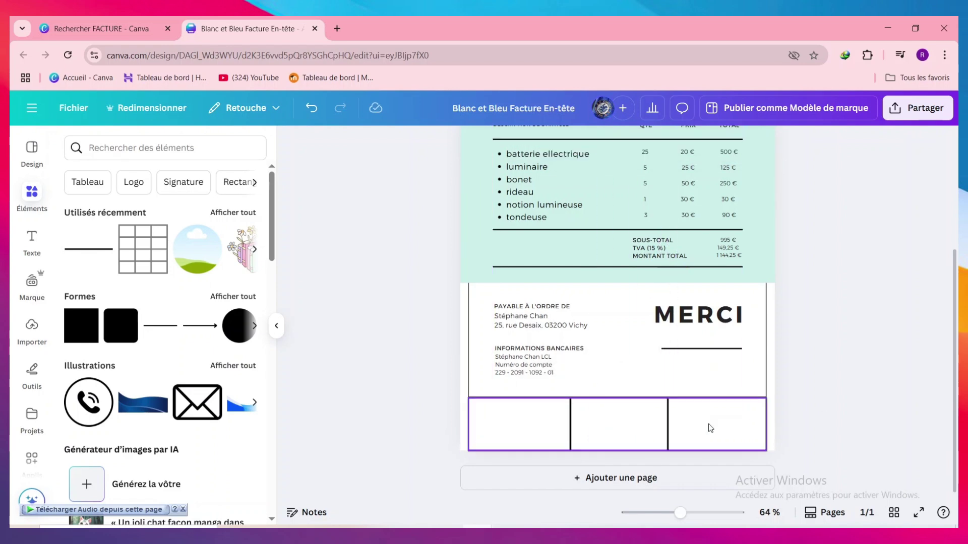
# - Add a text box reading "Effectuer par:" at the top of the first footer cell
pyautogui.click(508, 405)
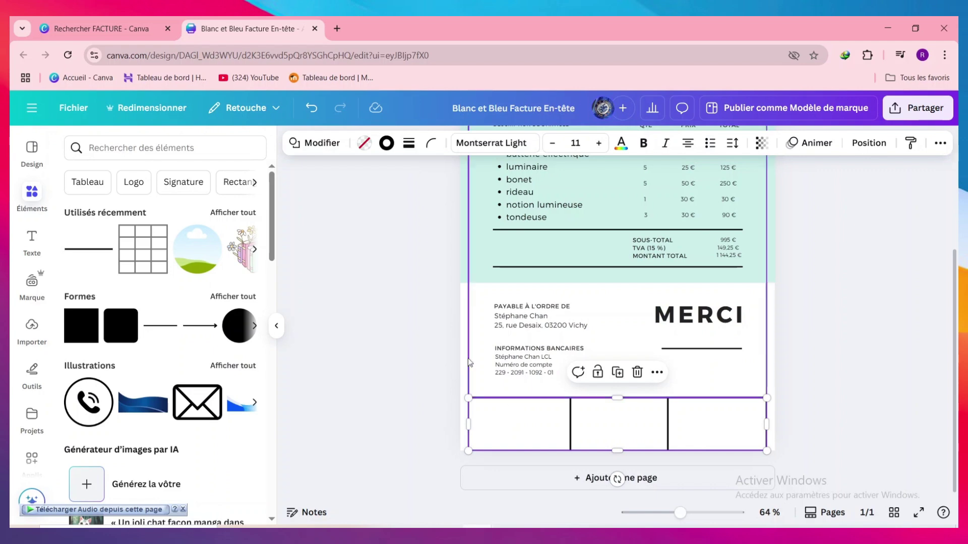
pyautogui.click(31, 241)
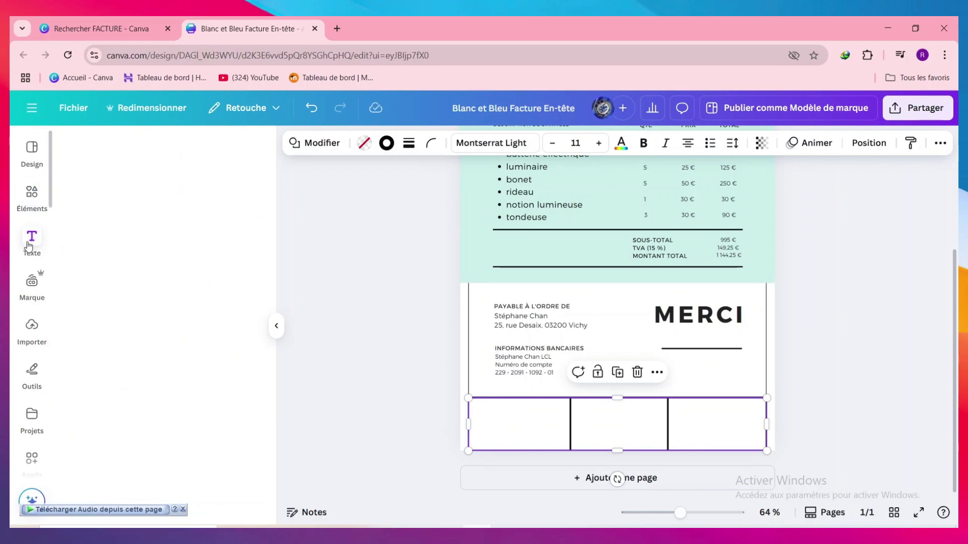
pyautogui.click(217, 184)
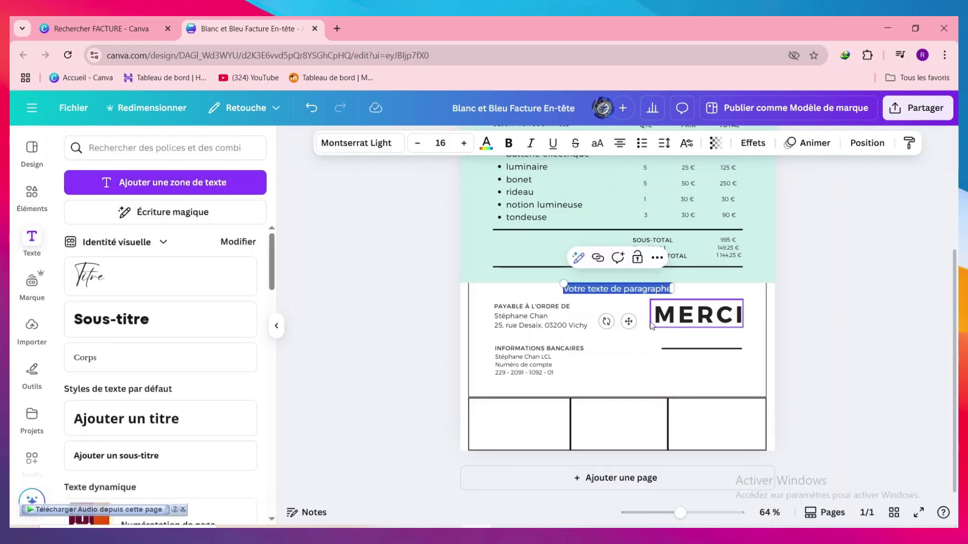
pyautogui.moveTo(626, 324); pyautogui.dragTo(531, 449)
pyautogui.write('effe')
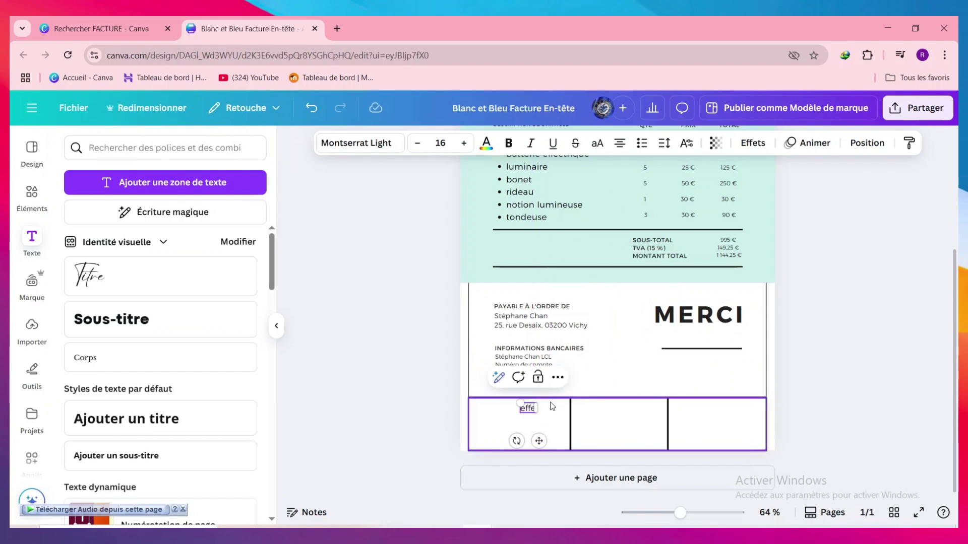
pyautogui.write('ctuer par')
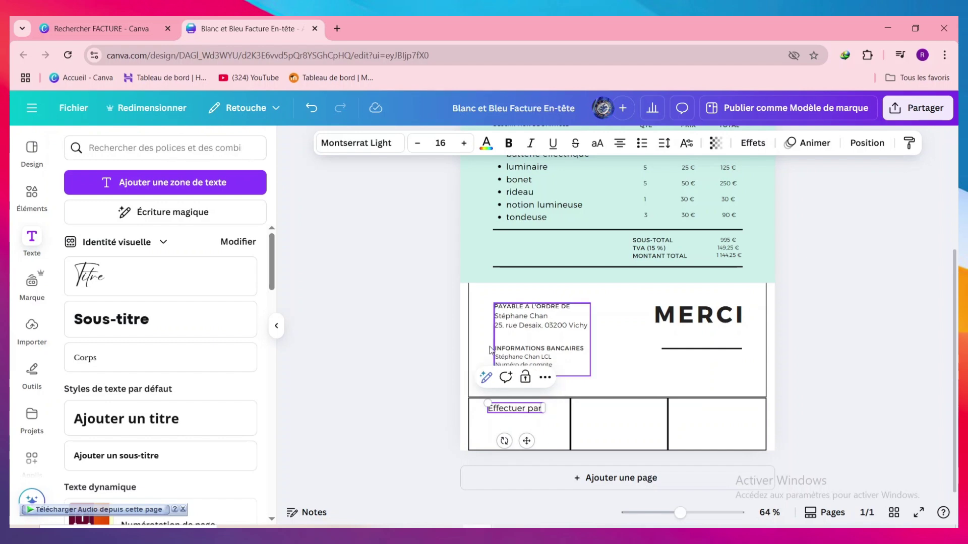
pyautogui.write(':')
pyautogui.press('Escape')
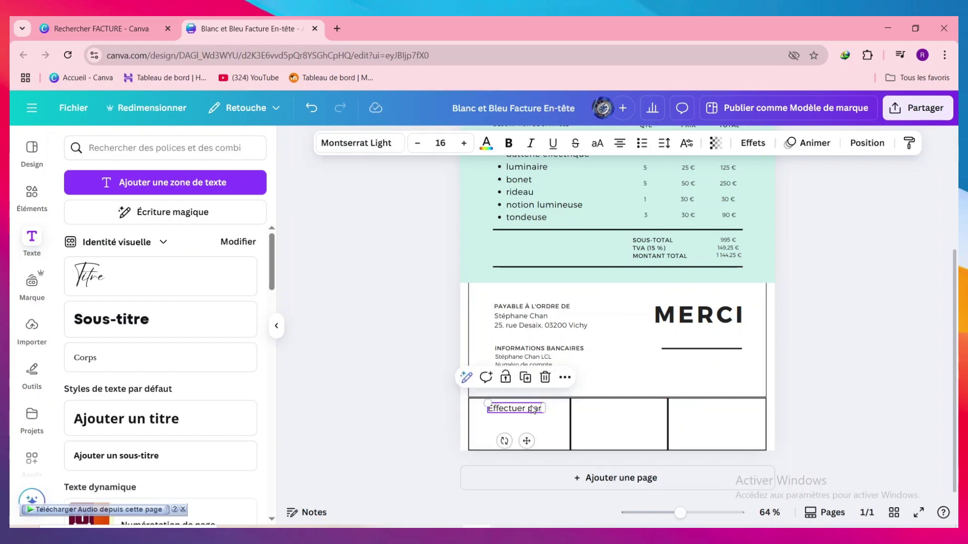
# - Duplicate the first cell's label into the middle footer cell and change its text to "Verifier par :"
pyautogui.hotkey('ctrl', 'd')
pyautogui.moveTo(526, 409); pyautogui.dragTo(624, 410)
pyautogui.press('BackSpace')
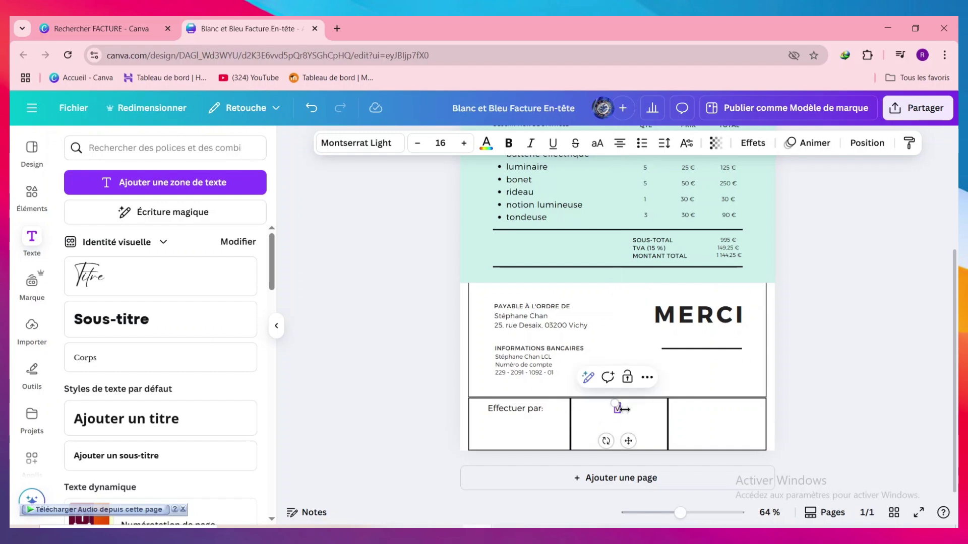
pyautogui.write('Verifier par :')
# - Place another copy of the label in the third footer cell and change its text to "signer par :"
pyautogui.moveTo(620, 410); pyautogui.dragTo(727, 409)
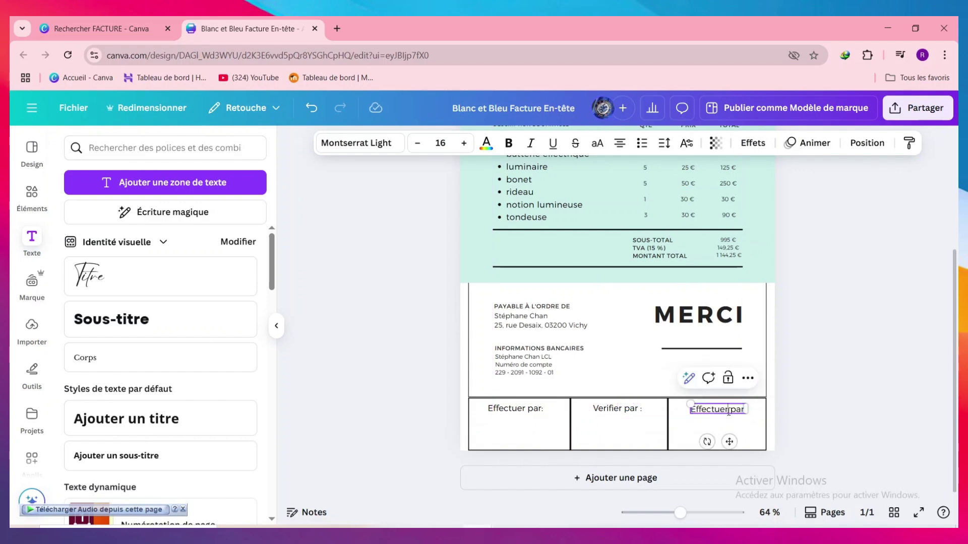
pyautogui.tripleClick(734, 408)
pyautogui.write('sic')
pyautogui.write('ne')
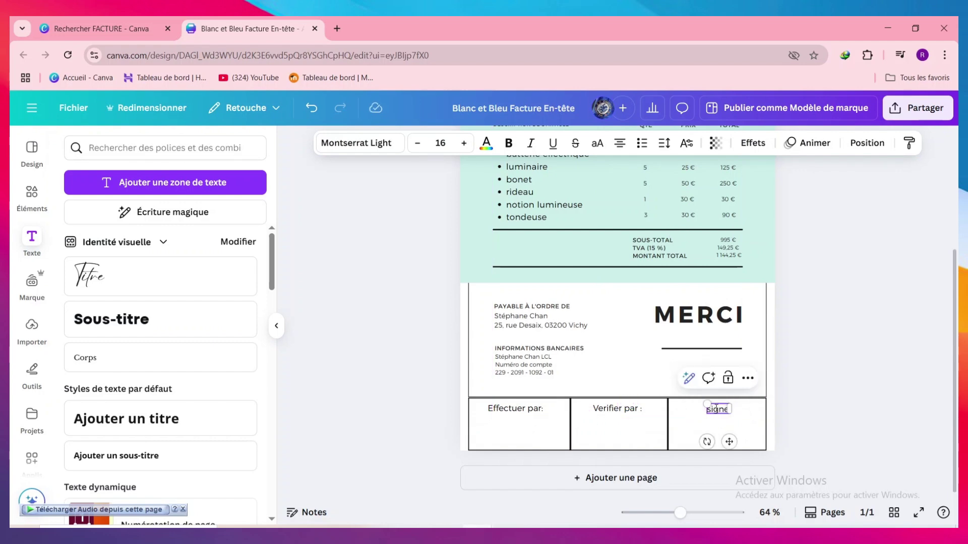
pyautogui.write('r par :')
pyautogui.click(559, 421)
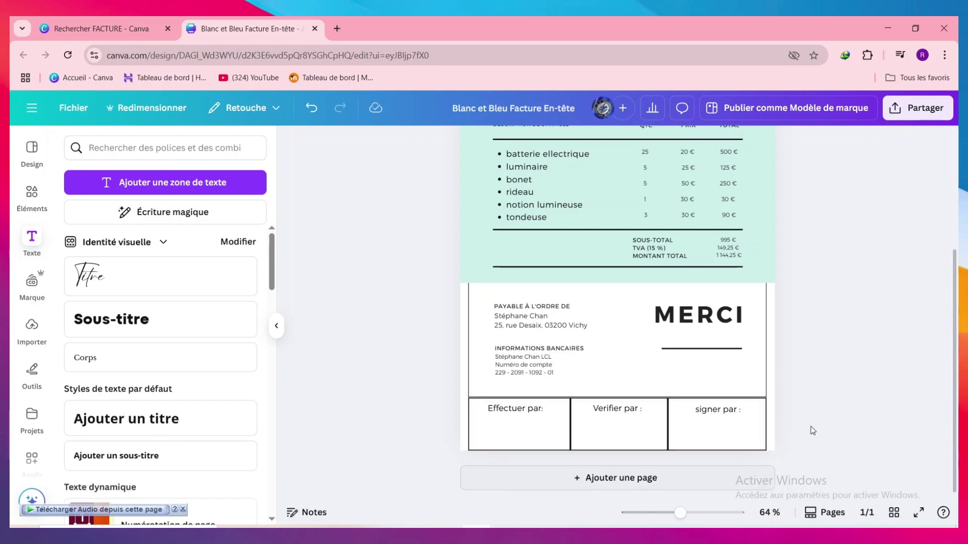
# - Review the whole invoice and open its sharing options
pyautogui.scroll(3, 655, 353)
pyautogui.scroll(-3, 533, 339)
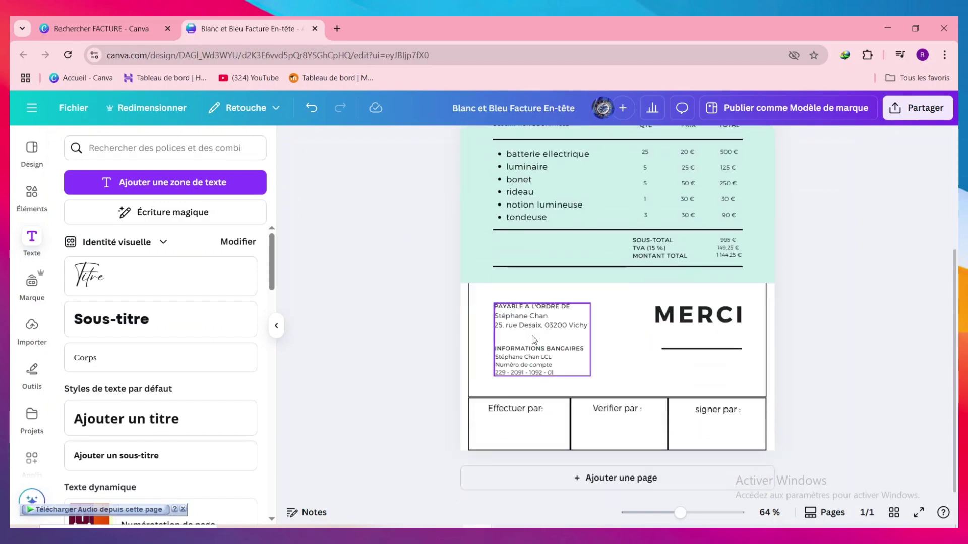
pyautogui.scroll(3, 584, 332)
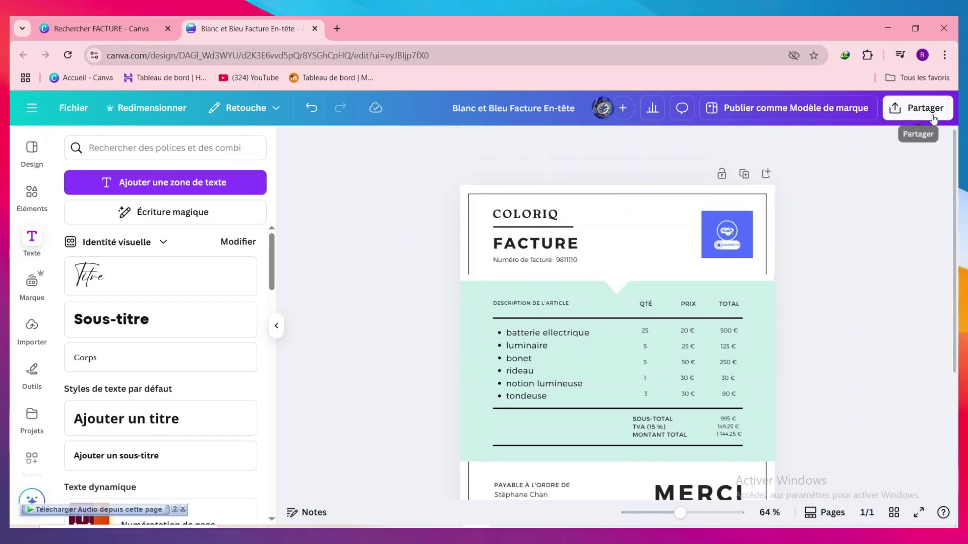
pyautogui.click(918, 108)
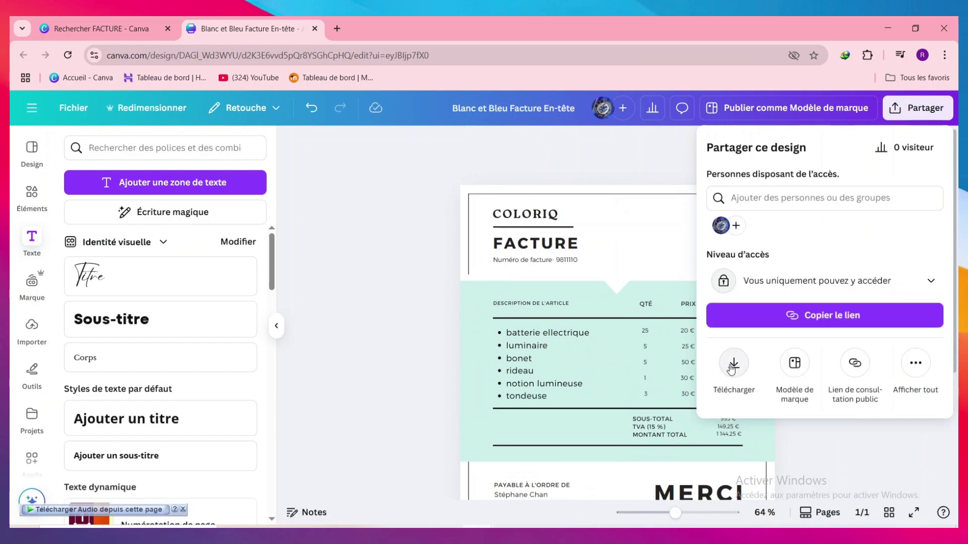